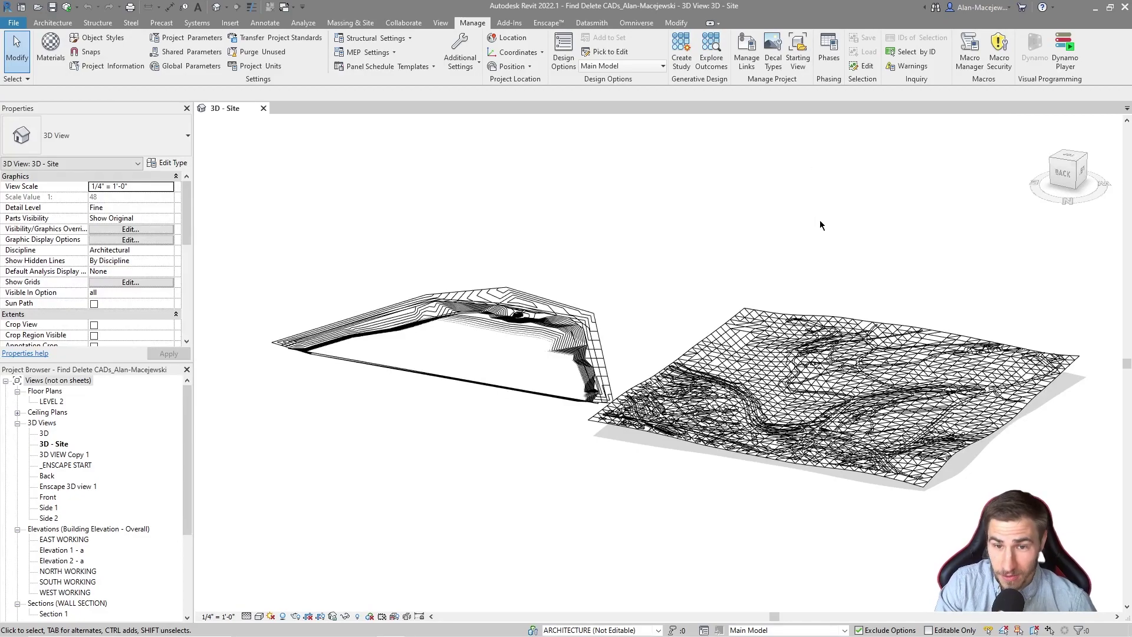
- Show the Insert ribbon tools while viewing the 3D - Site view
left_click(227, 23)
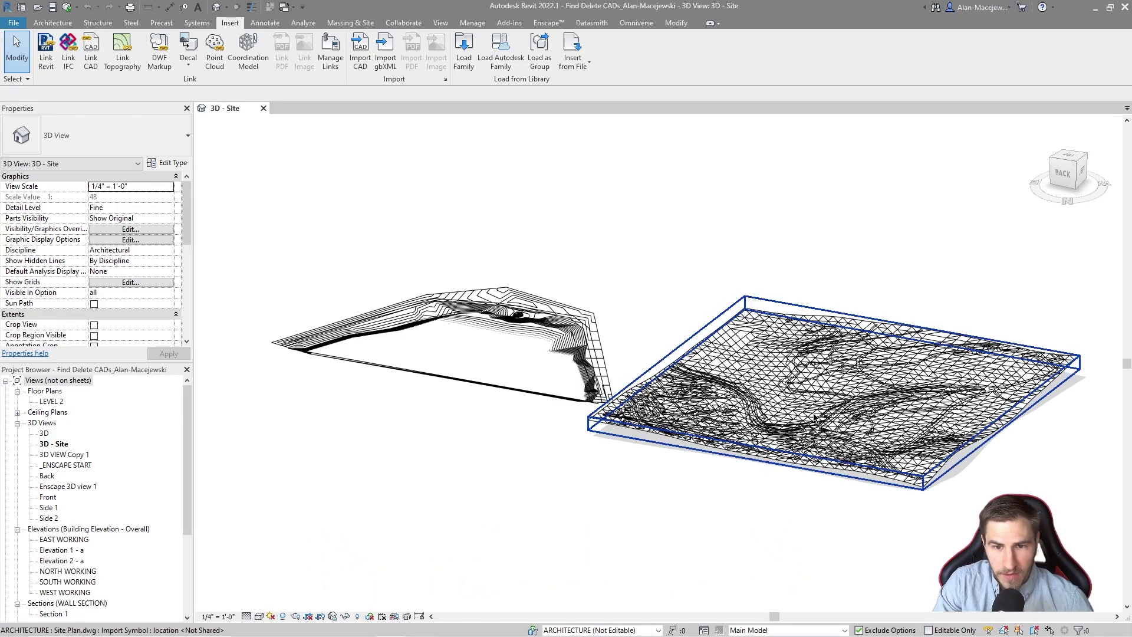
- Select the Site Plan import, open LEVEL 2, and select and zoom on the import in plan
left_click(758, 391)
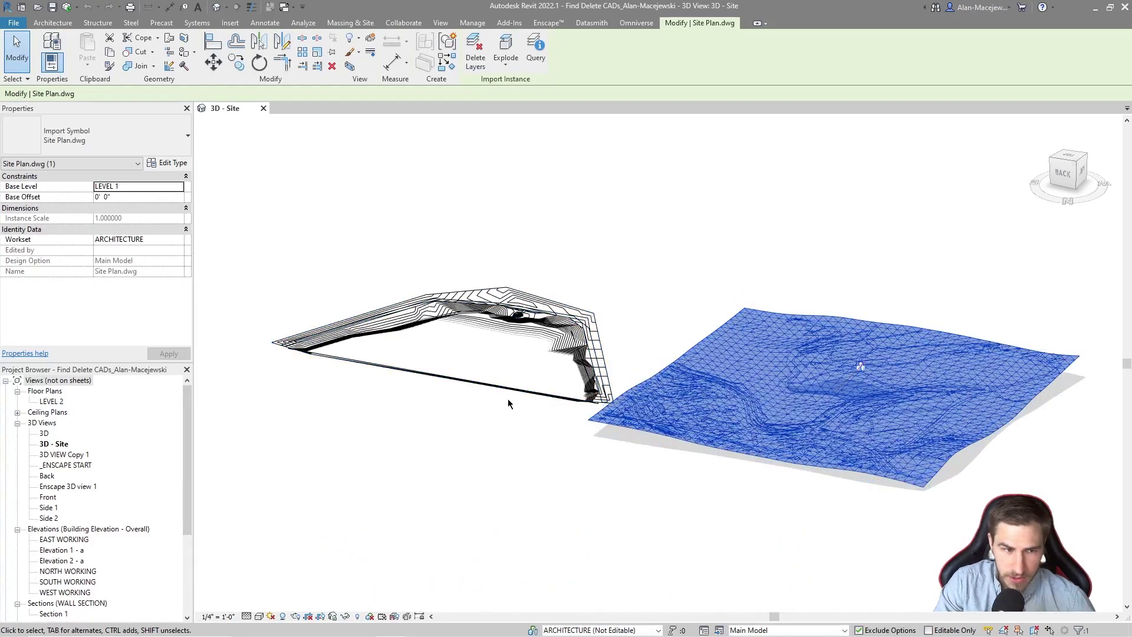
double_click(52, 402)
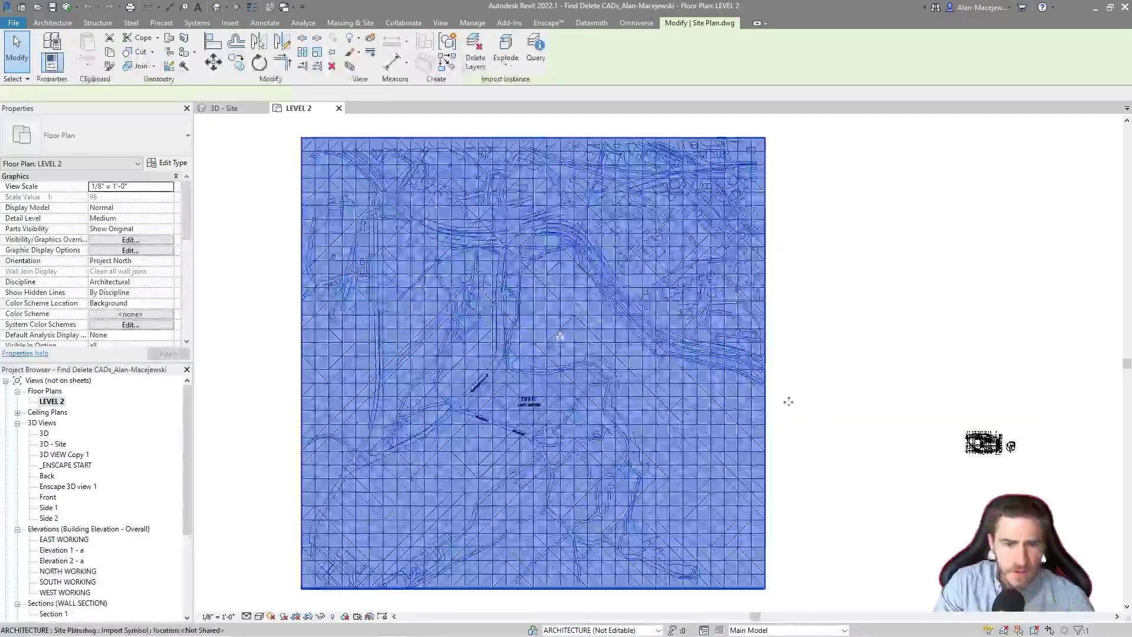
left_click(559, 335)
scroll(838, 438, "up", 5)
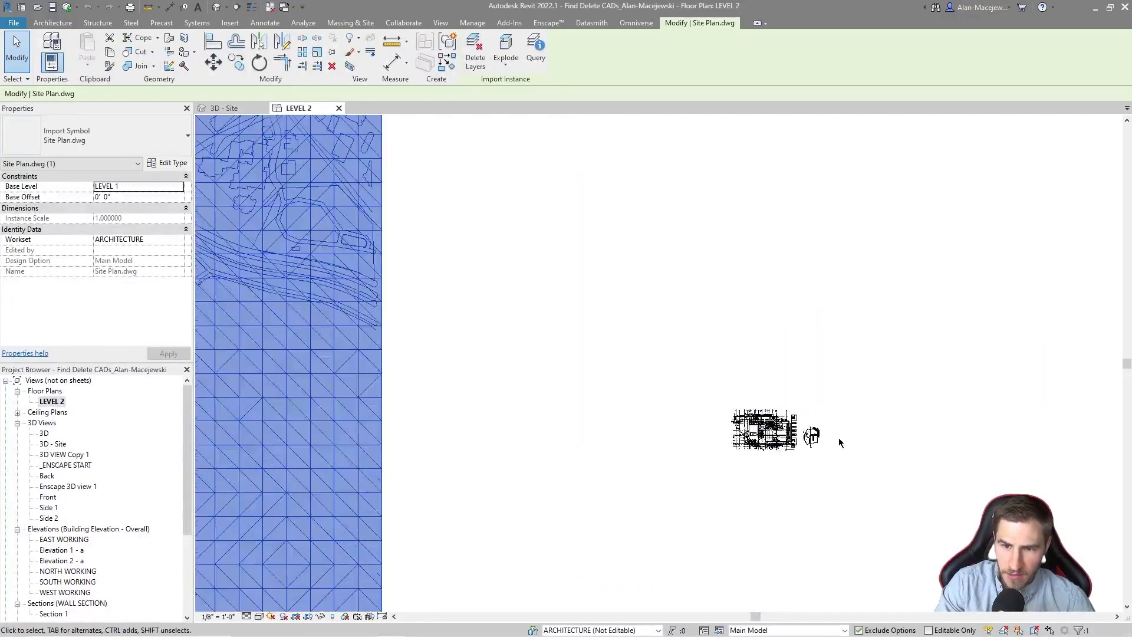
scroll(831, 425, "down", 2)
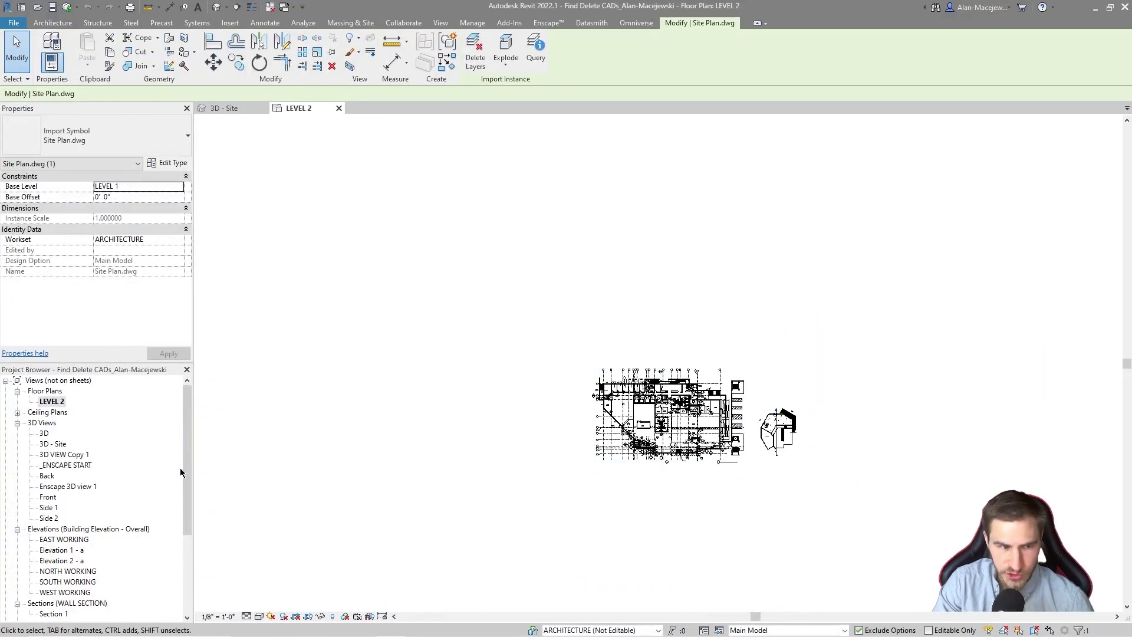
scroll(100, 494, "down", 2)
- Open Section 1 and zoom in and out on the imported cabinet details above the section
left_click(59, 572)
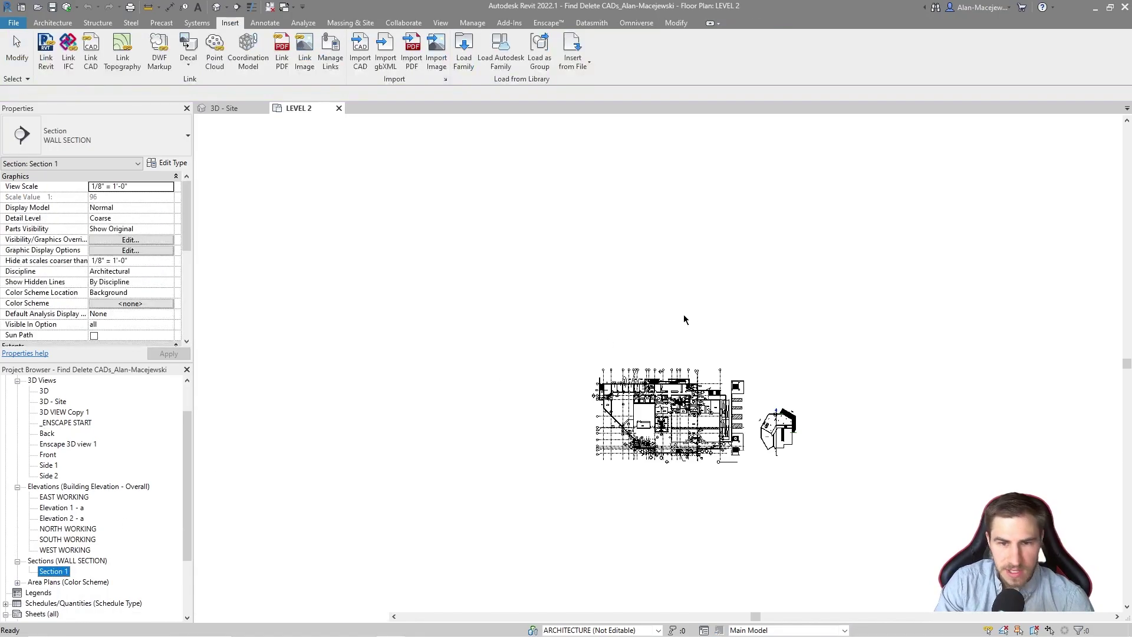
left_click(669, 250)
scroll(669, 250, "up", 5)
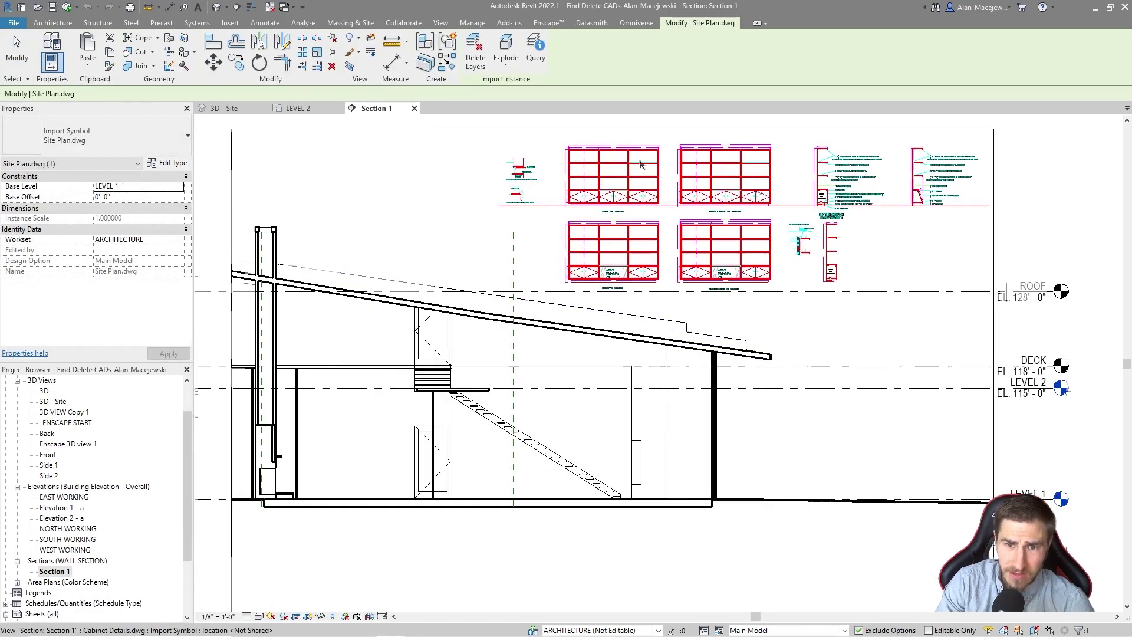
scroll(669, 250, "down", 3)
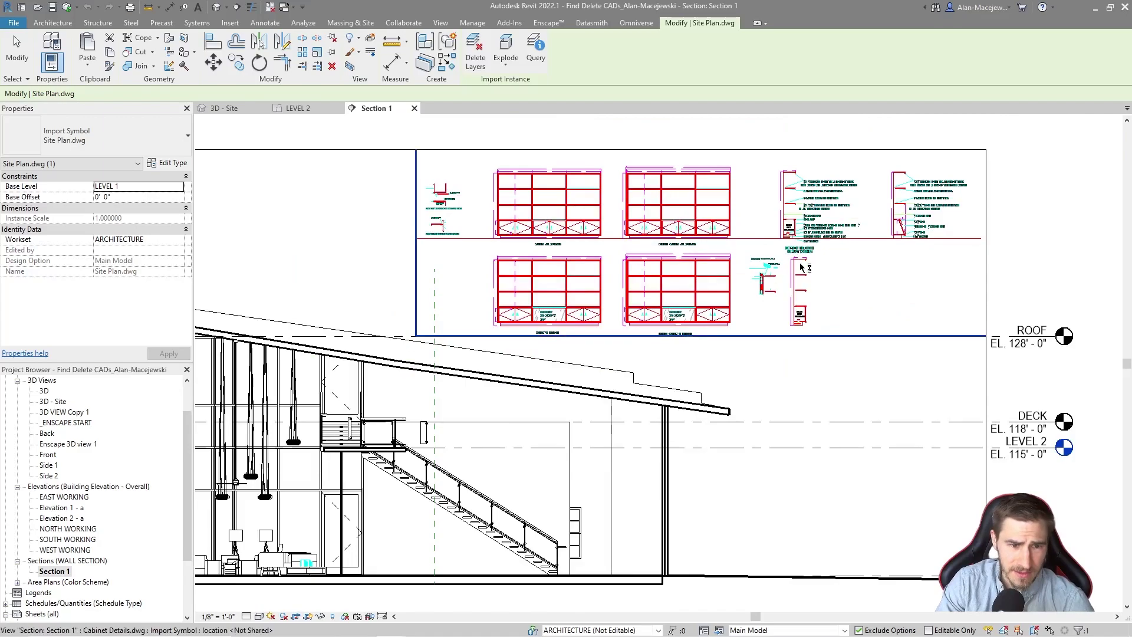
scroll(700, 216, "down", 2)
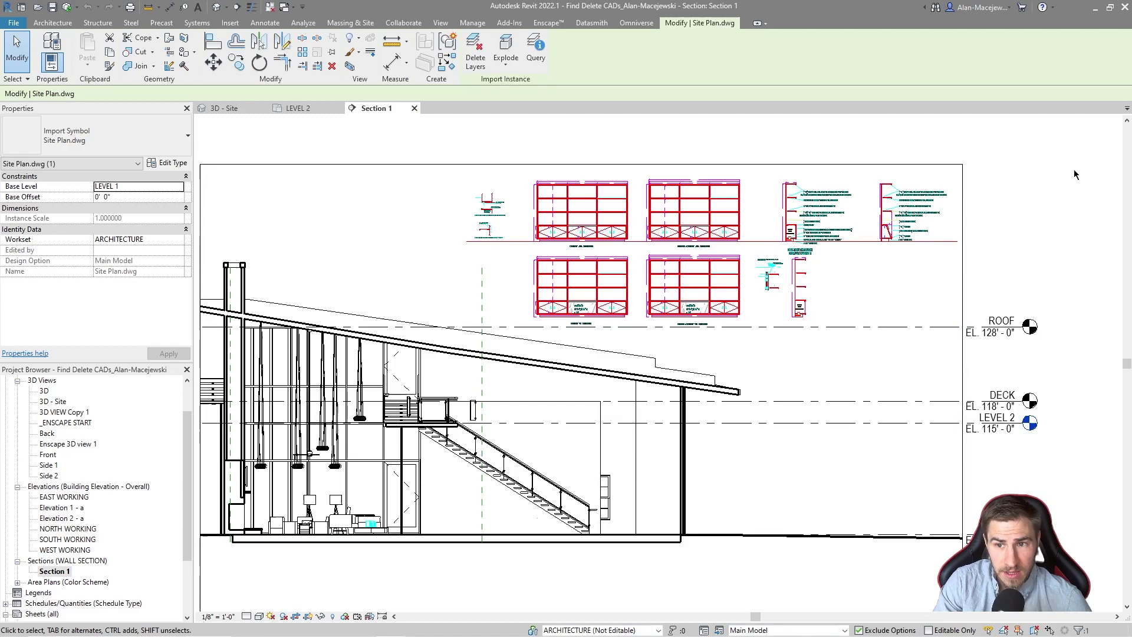
scroll(1074, 168, "down", 1)
scroll(1027, 221, "up", 1)
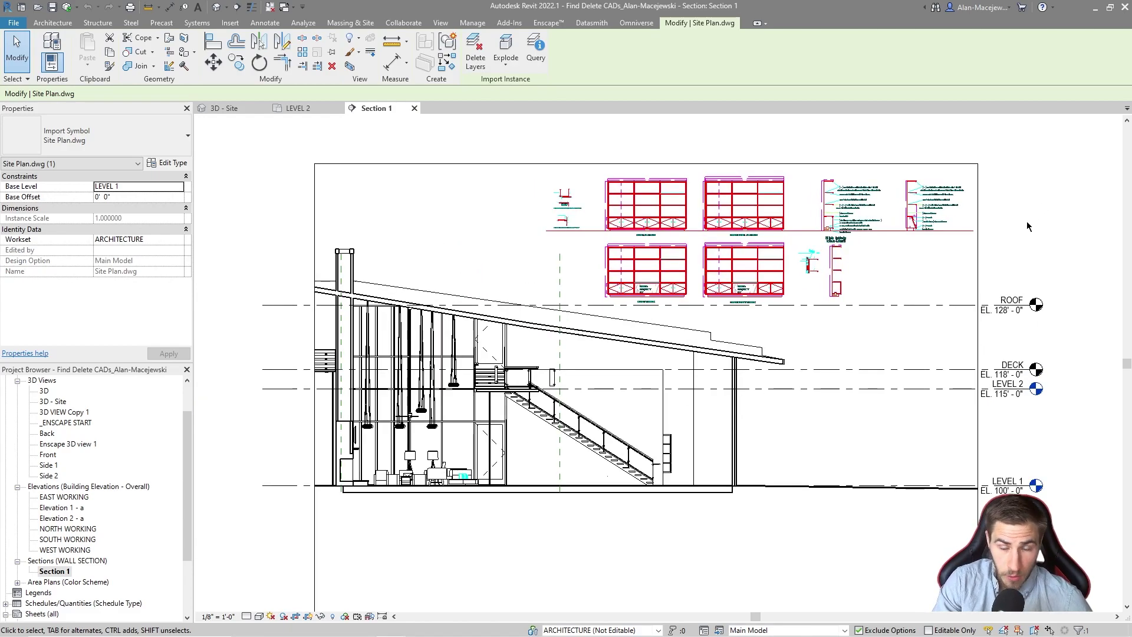
scroll(1028, 221, "down", 1)
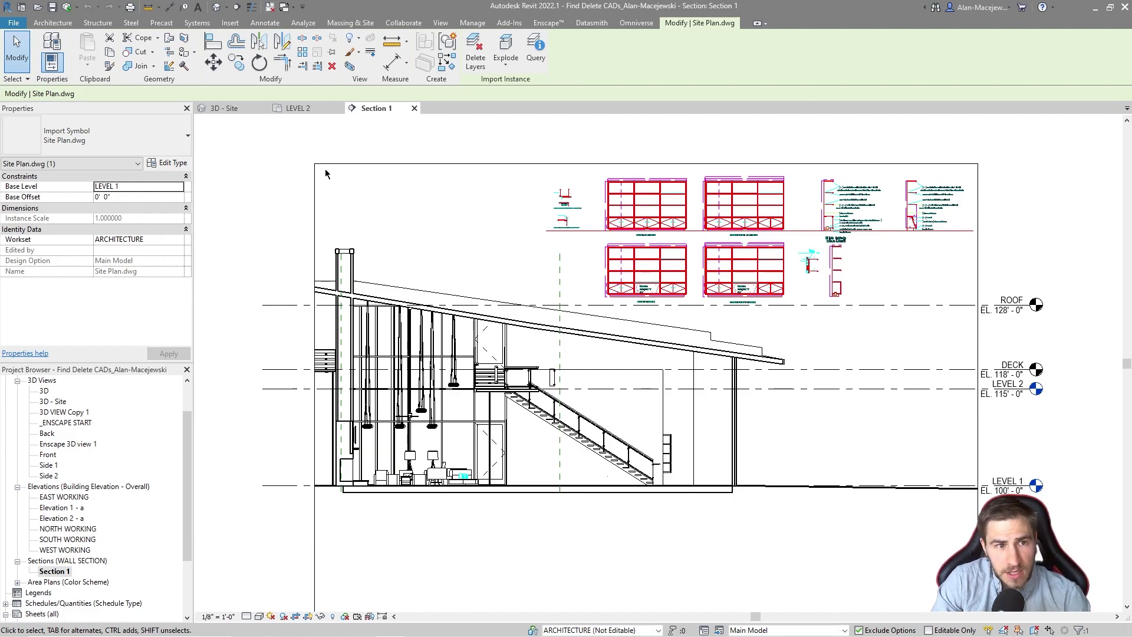
- In 3D - Site, check Visibility/Graphics Imported Categories, select Site Plan.dwg, then close unchanged
left_click(225, 108)
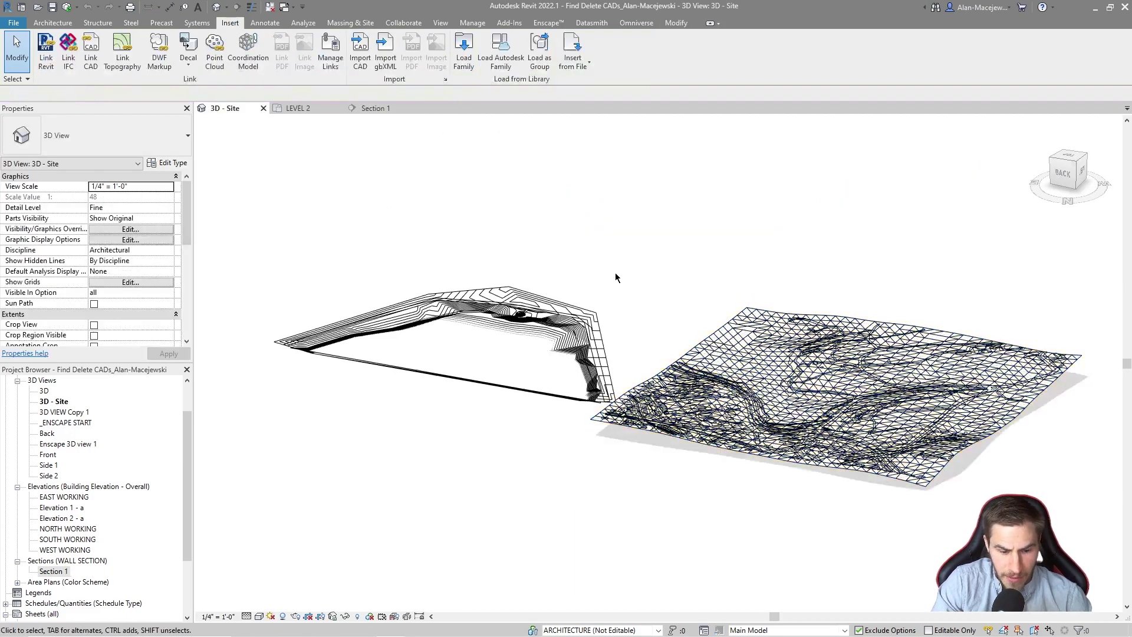
key("v")
key("v")
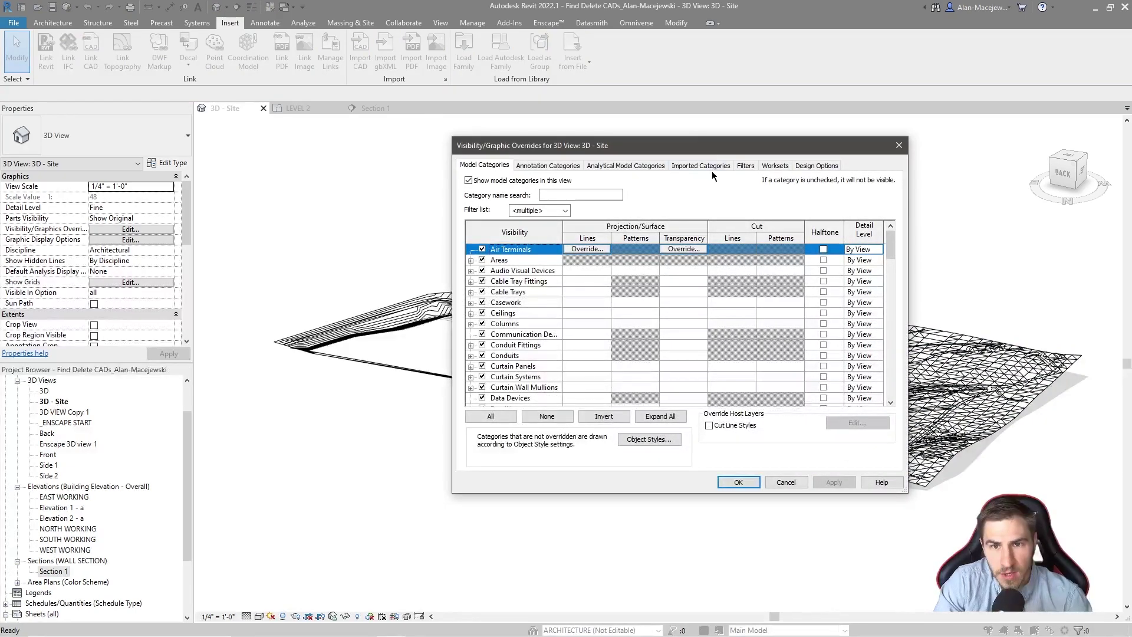
left_click(702, 166)
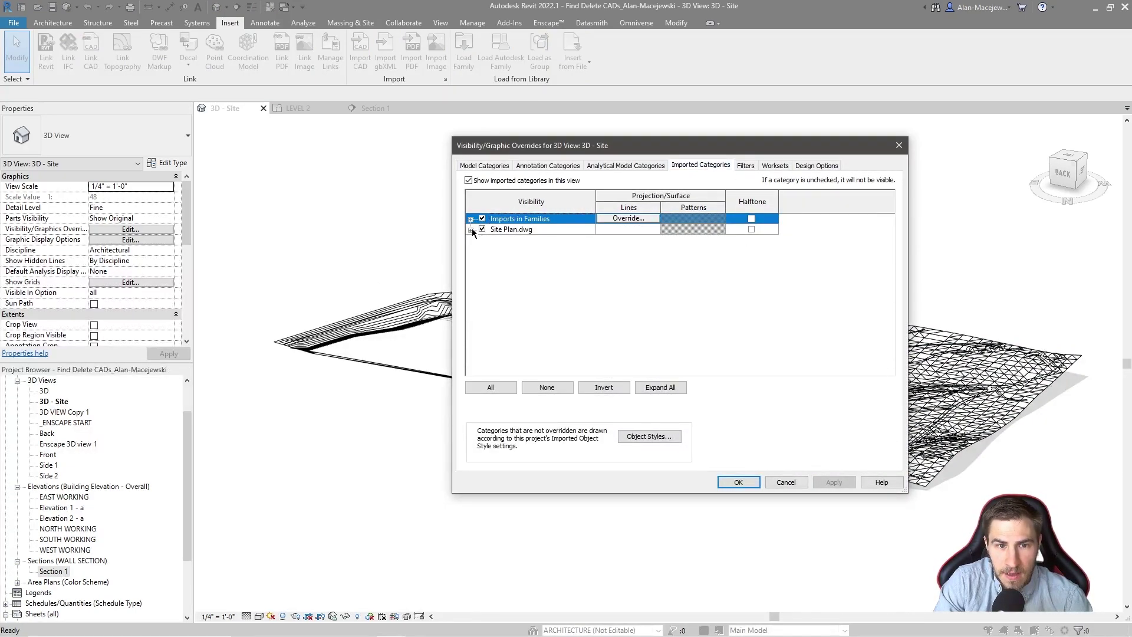
left_click(529, 231)
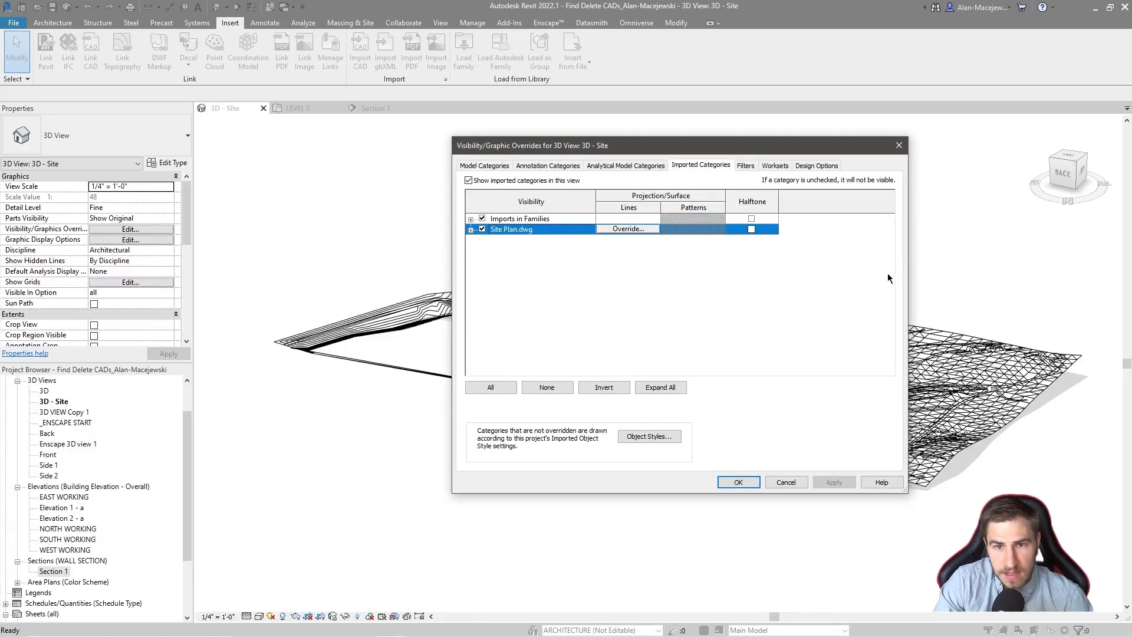
left_click(900, 146)
left_click(318, 111)
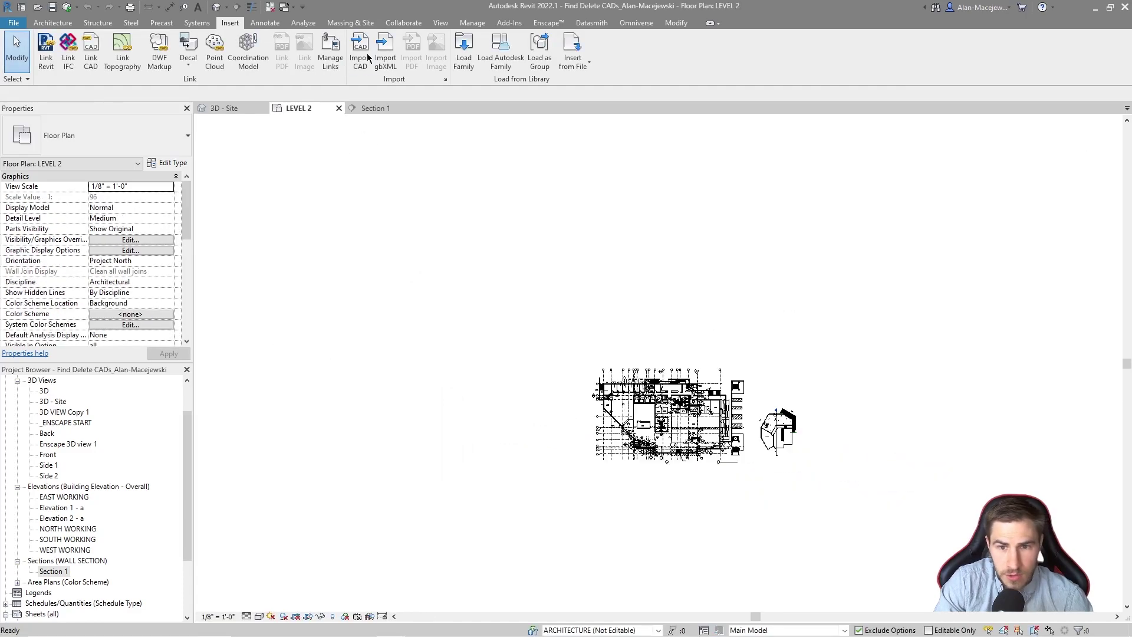
scroll(802, 410, "down", 2)
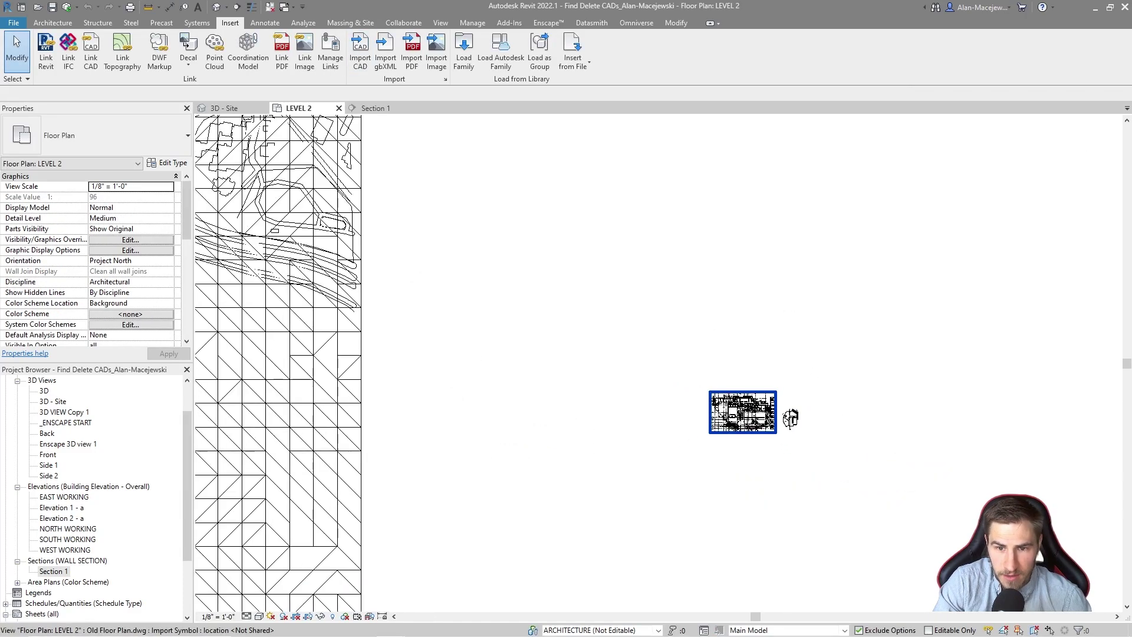
key("v")
key("g")
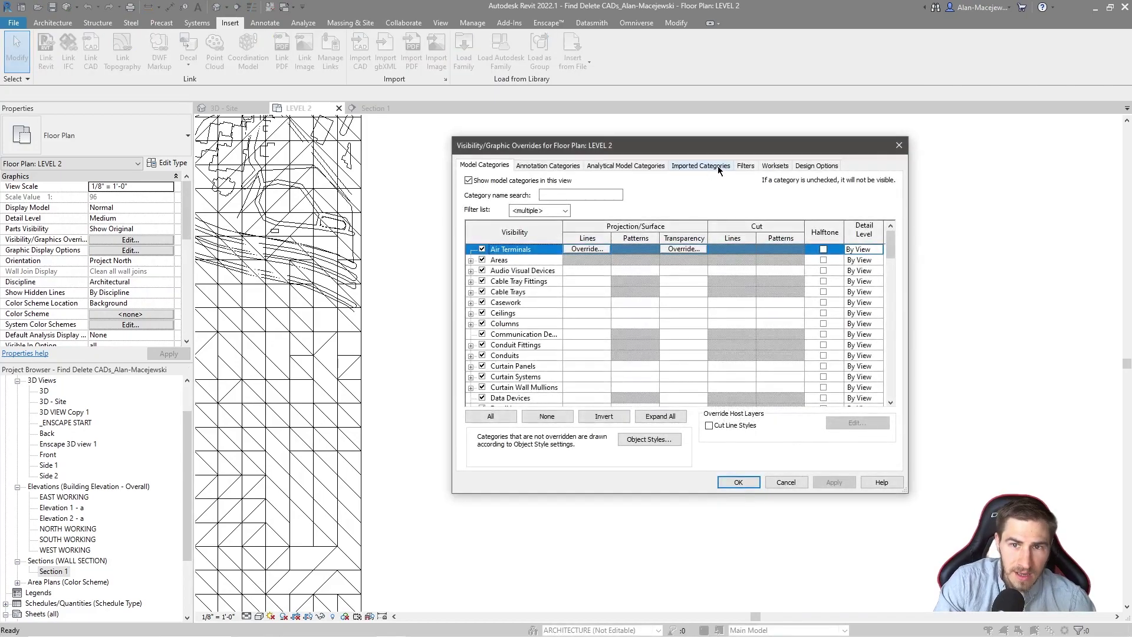
left_click(716, 165)
left_click(560, 242)
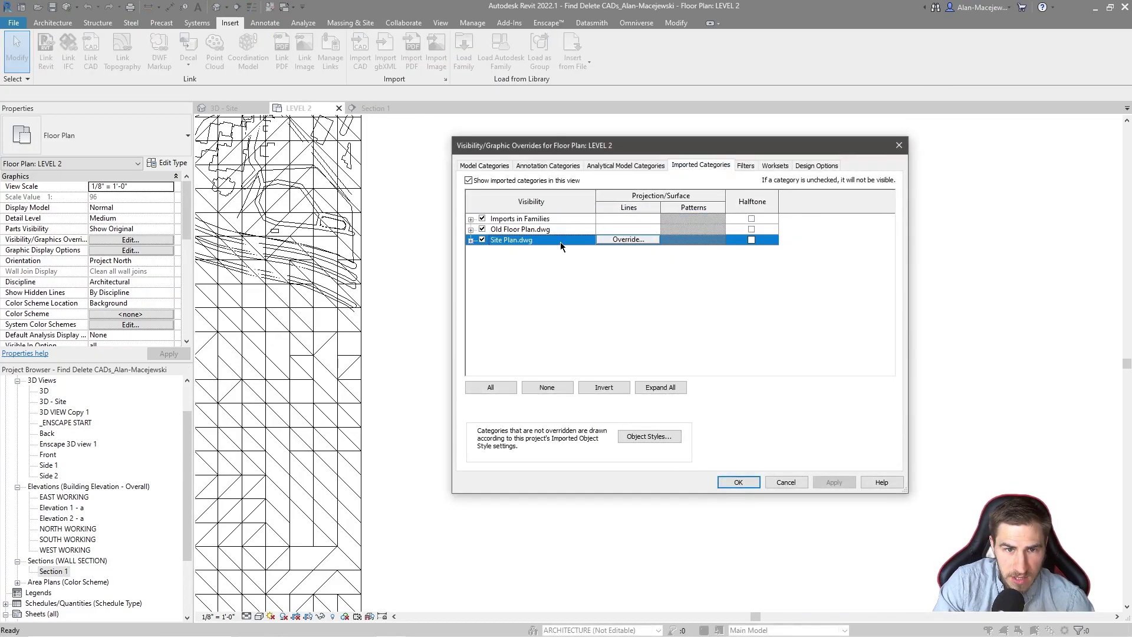
left_click(560, 231)
left_click(560, 242)
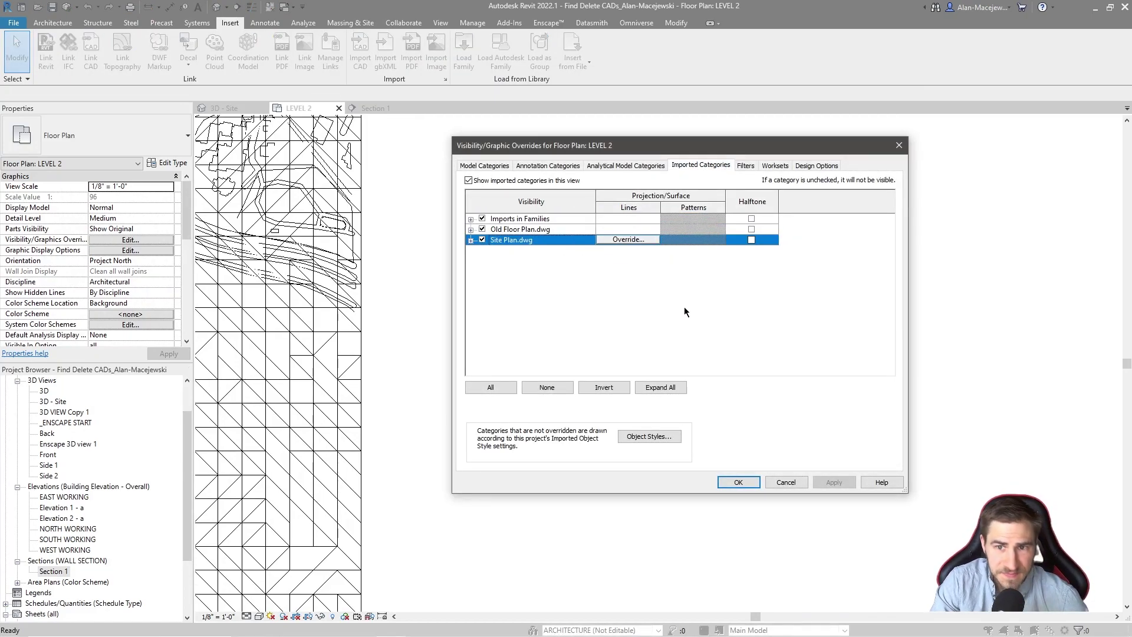
left_click(902, 150)
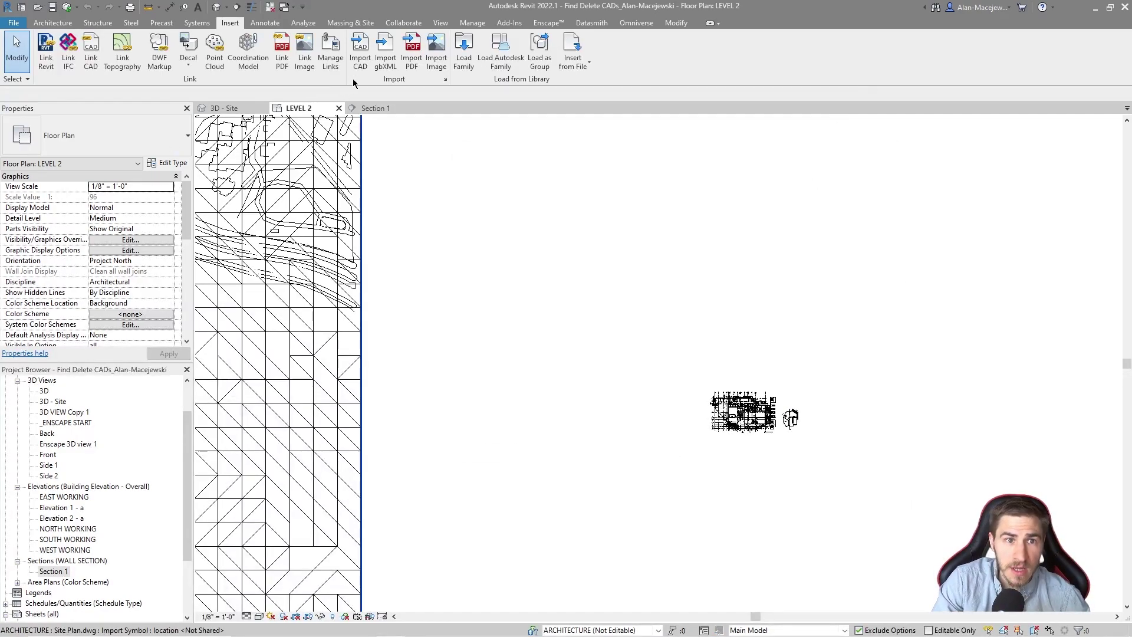
left_click(360, 50)
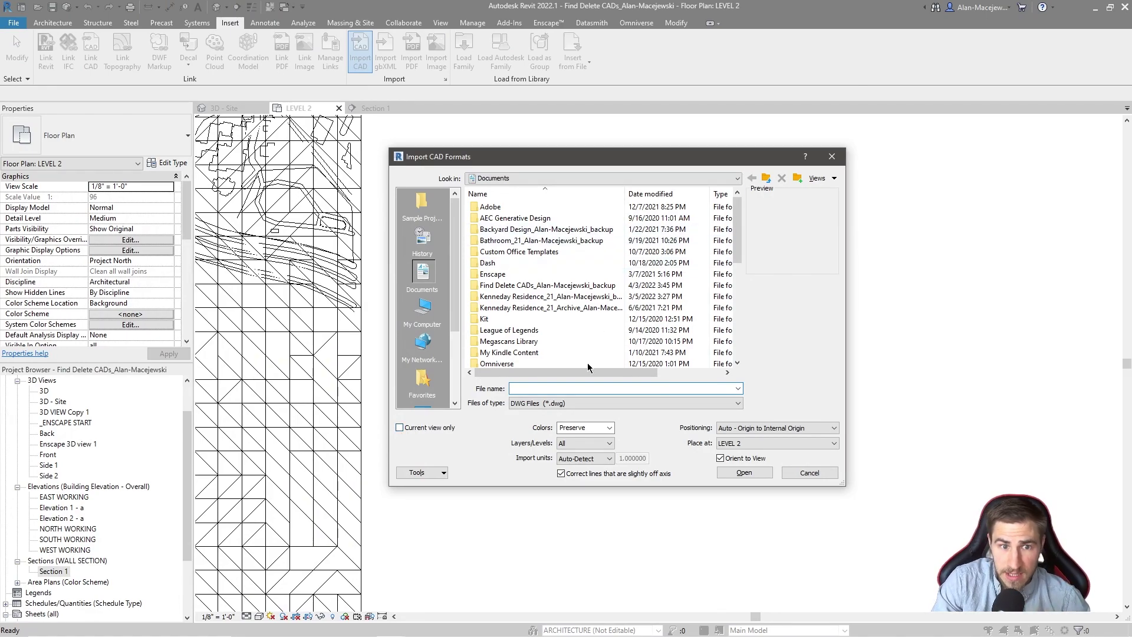
left_click(832, 157)
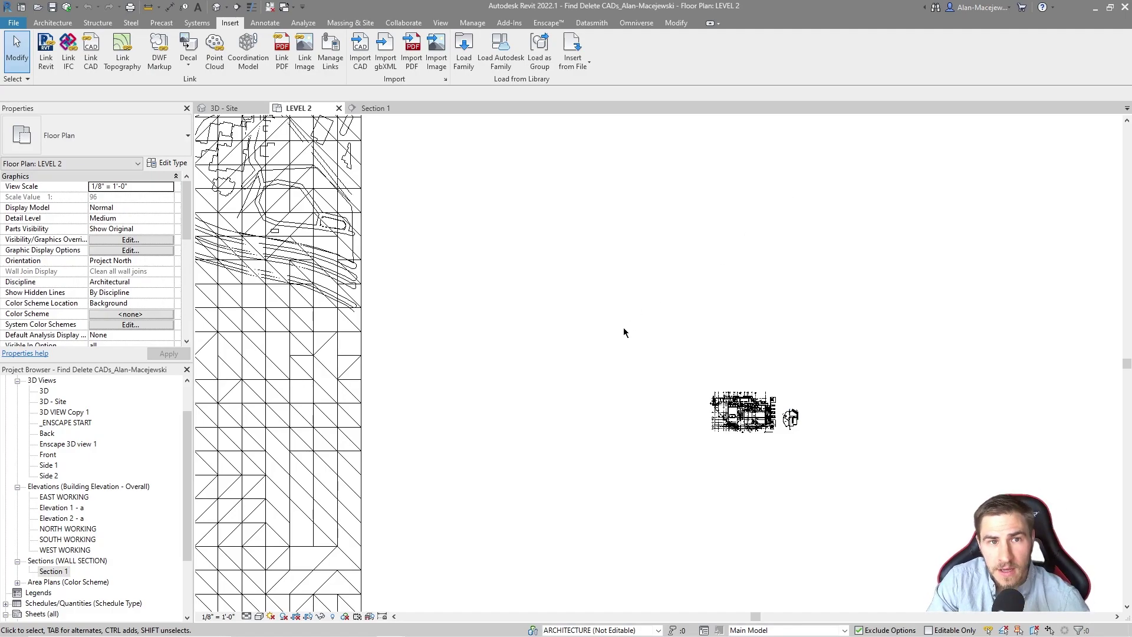
- Zoom around the LEVEL 2 plan, then return to the 3D - Site view
scroll(625, 332, "down", 1)
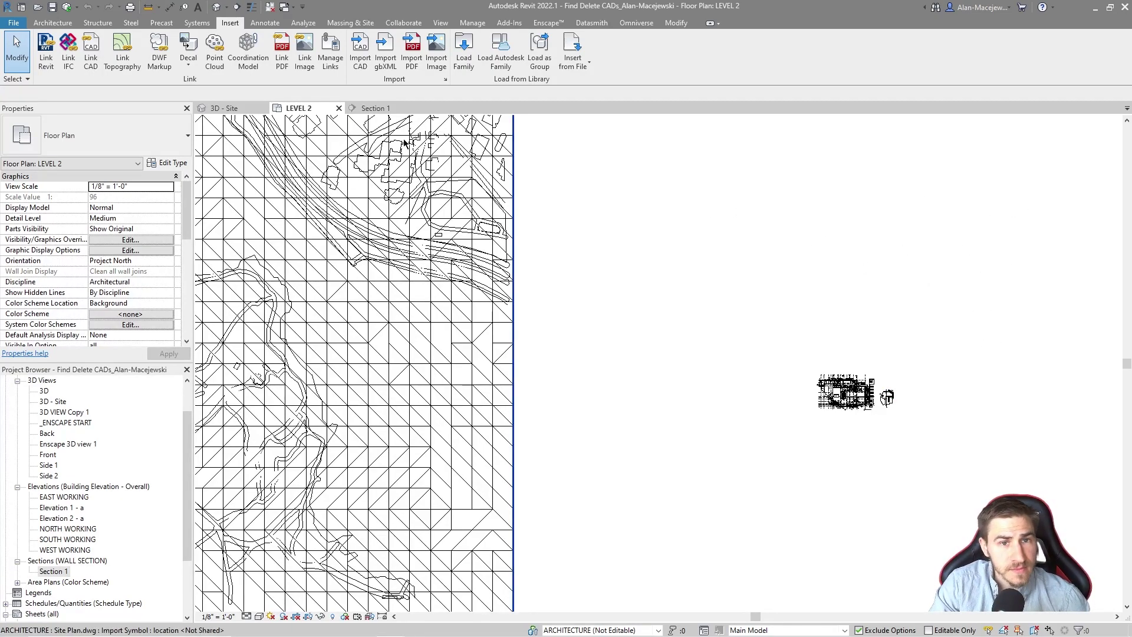
scroll(815, 257, "down", 1)
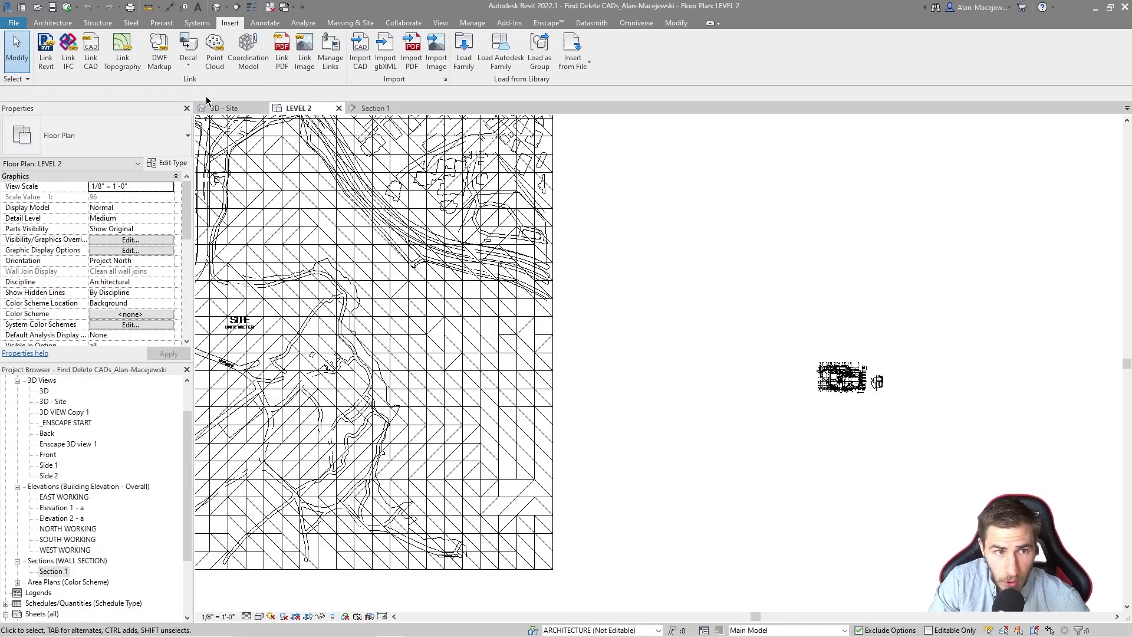
left_click(227, 108)
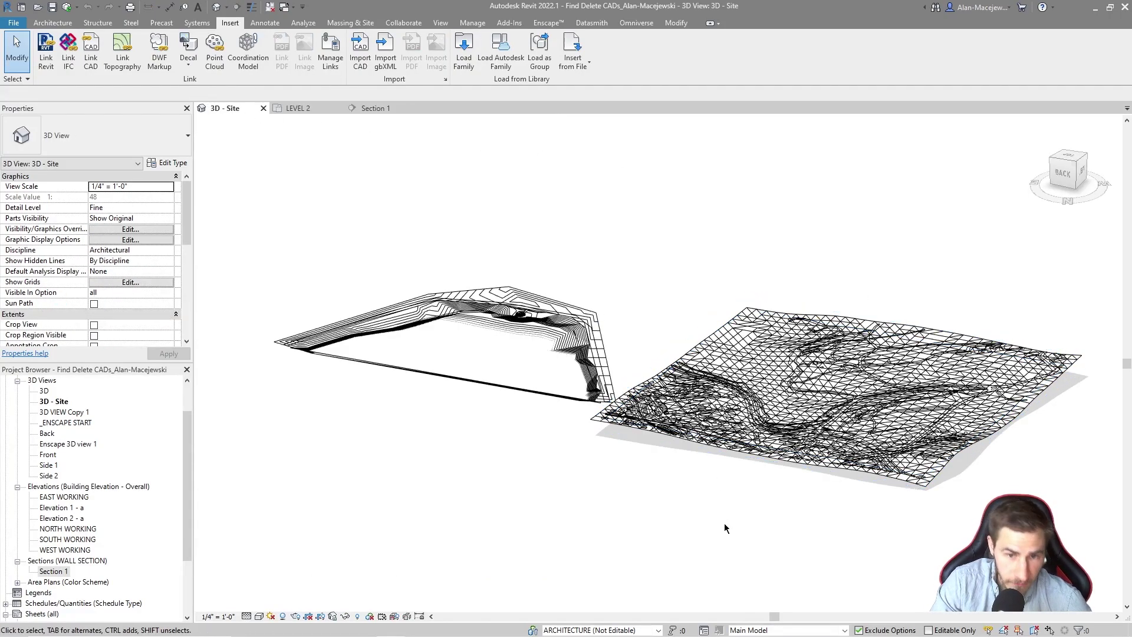
left_click(826, 332)
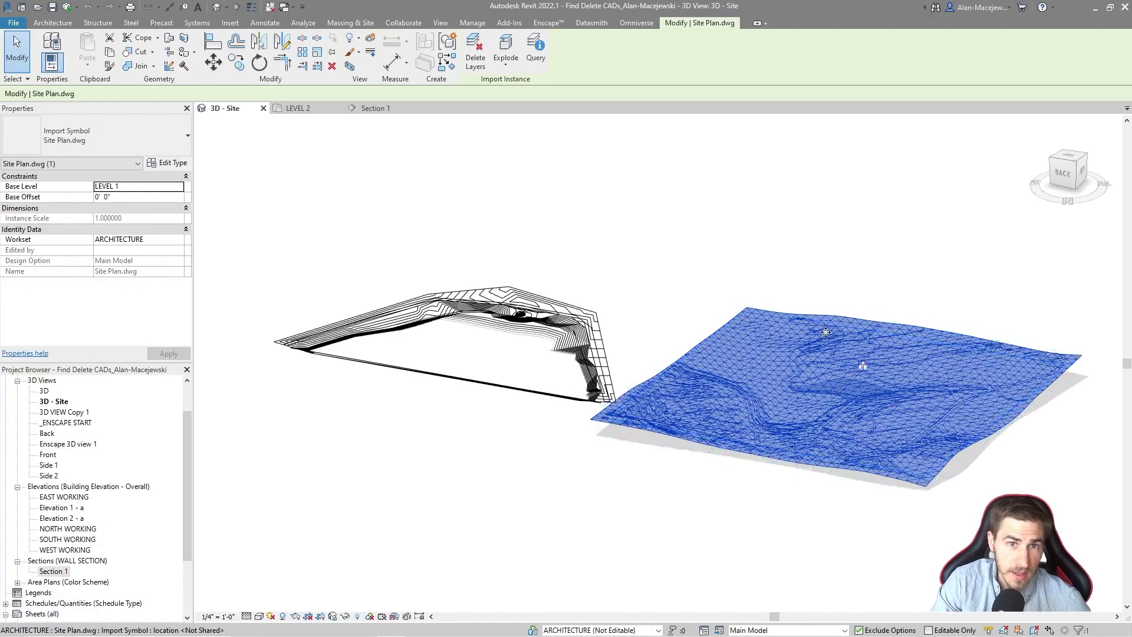
left_click(701, 197)
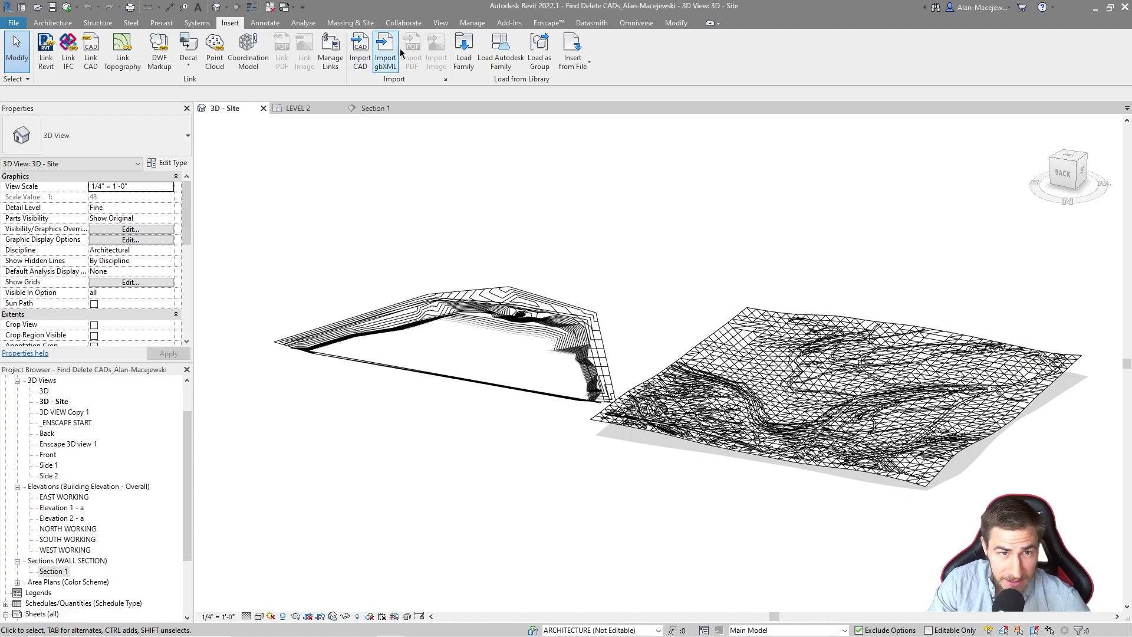
- From the Manage tab's Dynamo Player, run Find & Delete CAD Imports with Ready to Proceed True
left_click(462, 26)
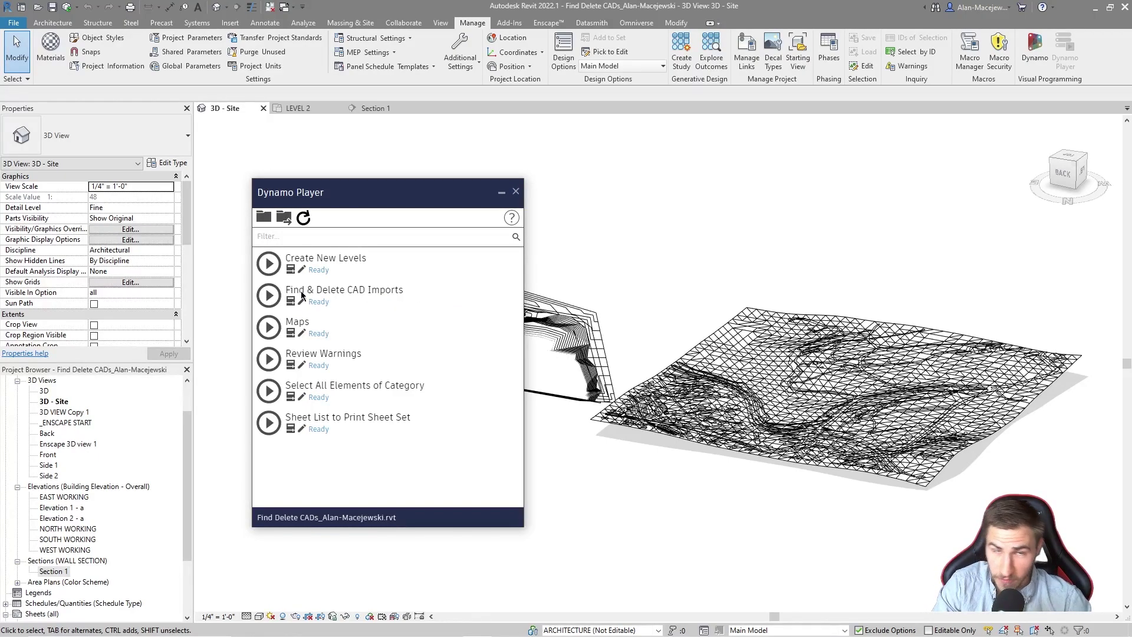
left_click(268, 296)
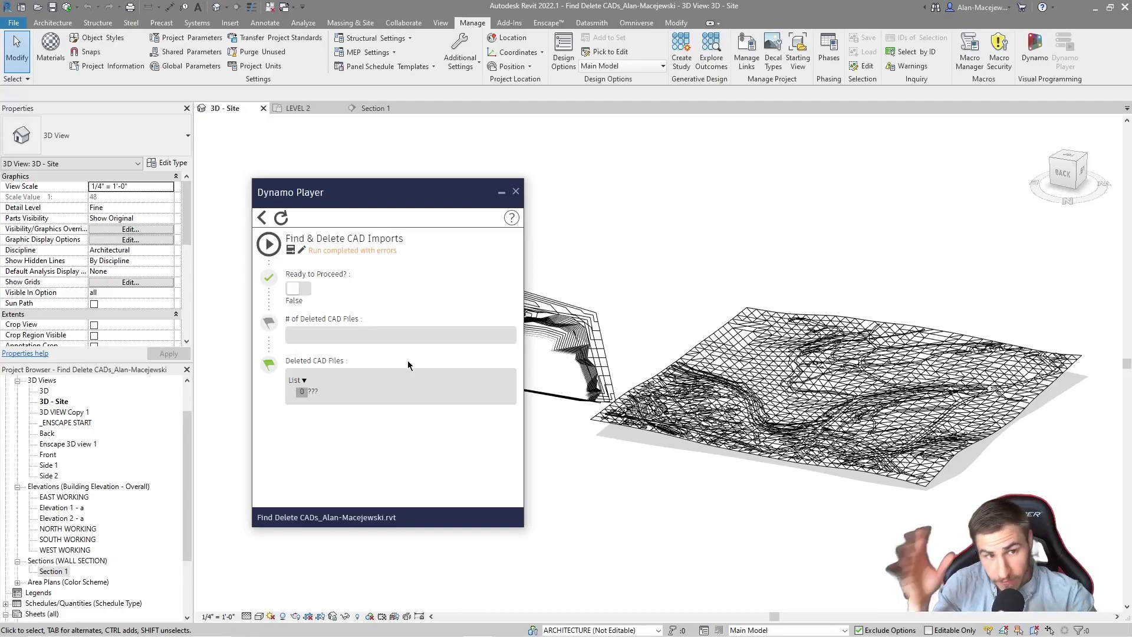
left_click(296, 289)
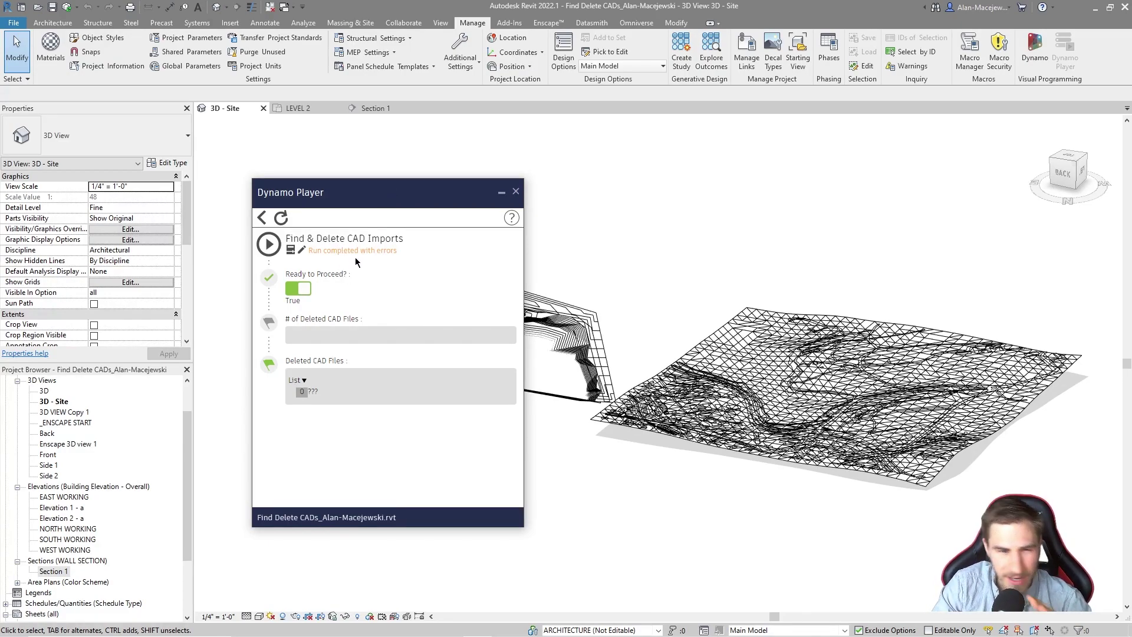
left_click(269, 241)
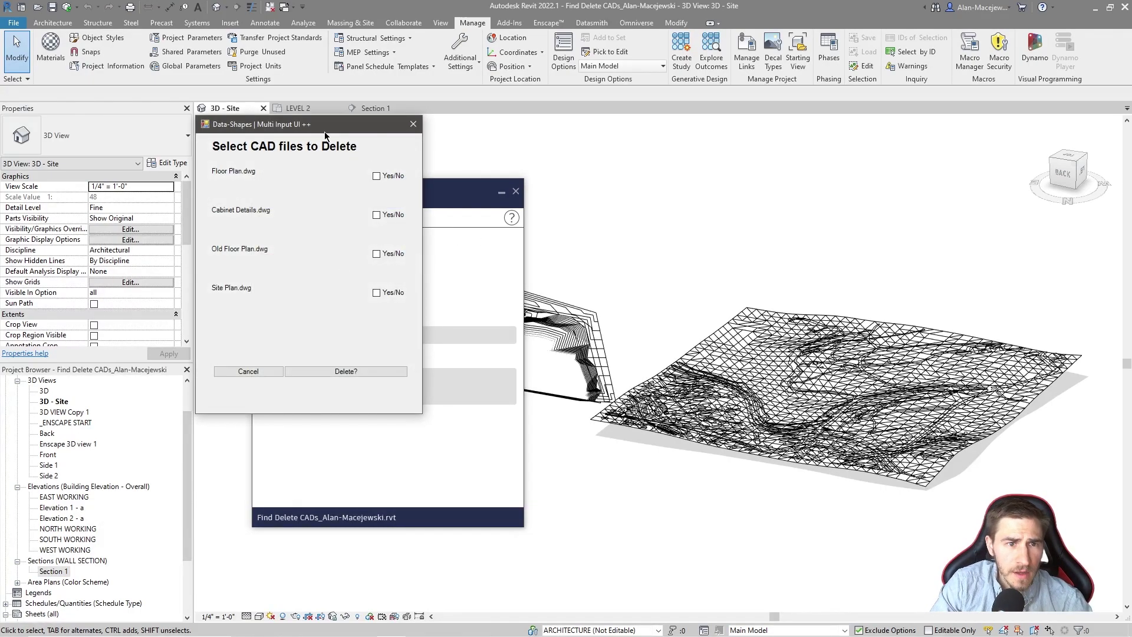
- Mark Site Plan.dwg and Cabinet Details.dwg Yes for deletion and confirm with Delete?
left_click_drag(324, 133, 780, 149)
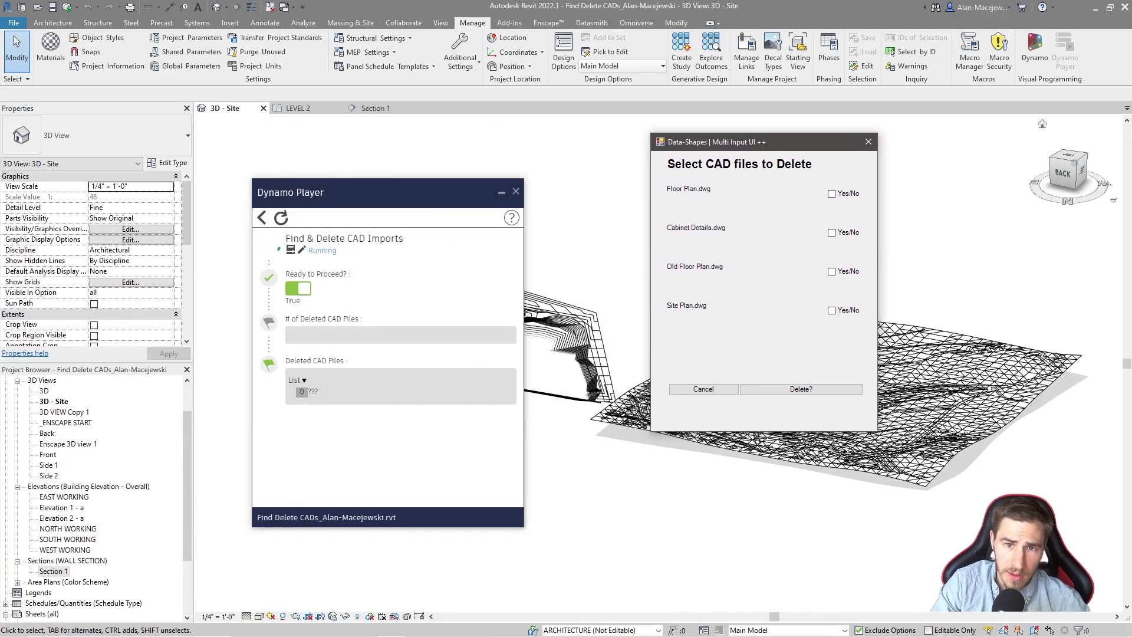
left_click_drag(378, 192, 339, 143)
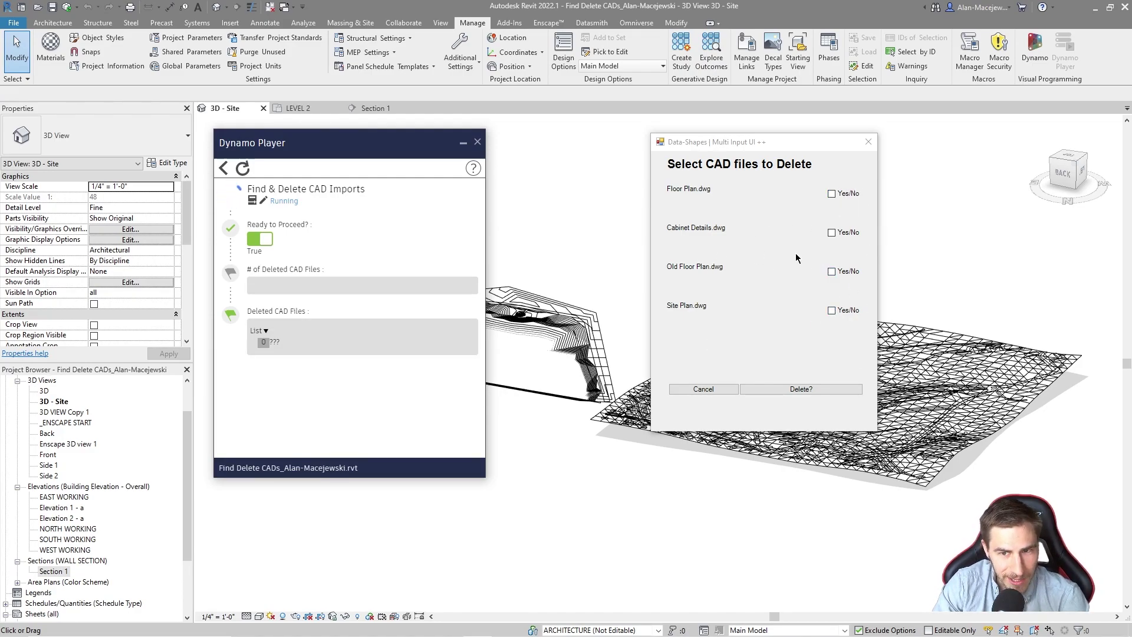
left_click(832, 310)
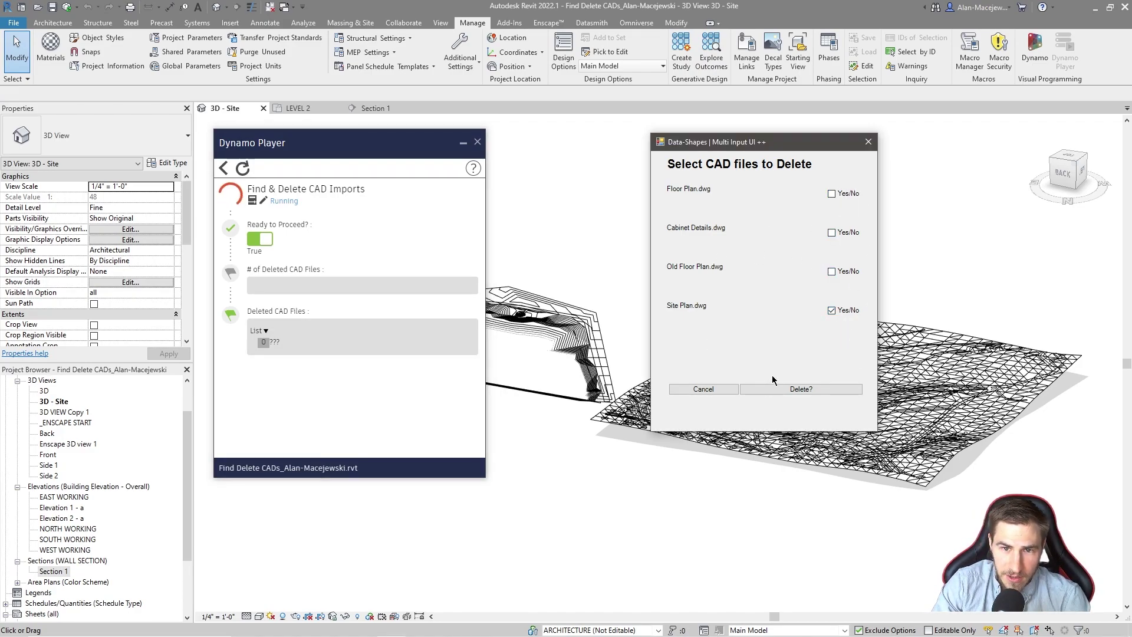
left_click(832, 233)
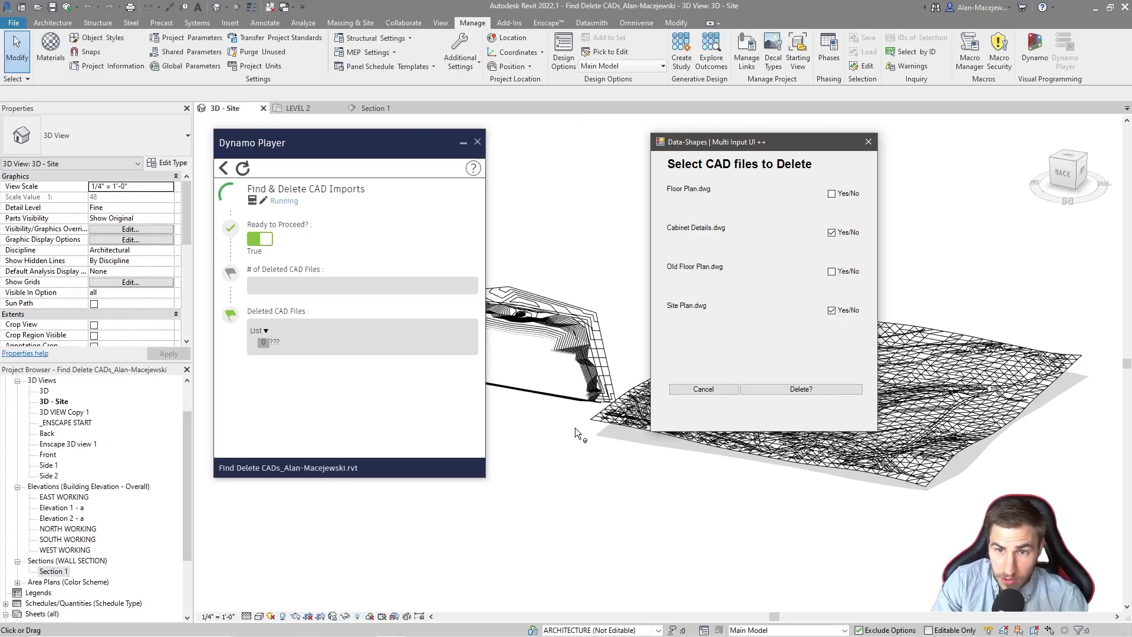
left_click(787, 391)
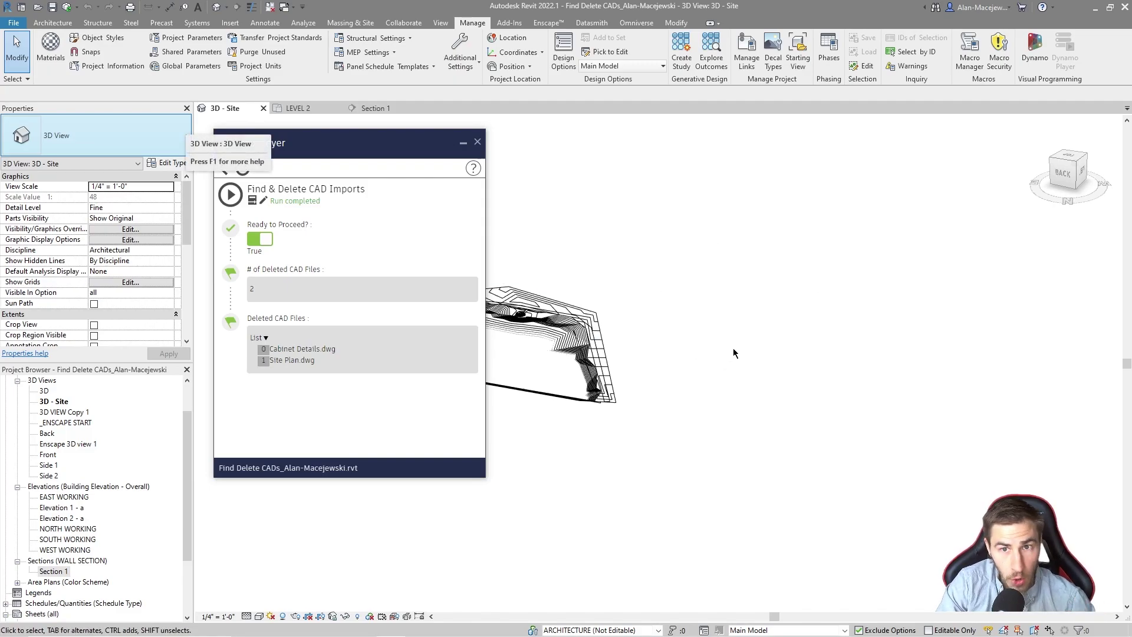
- Reposition the Dynamo Player window to the left after it reports 2 deleted CAD files
left_click_drag(347, 146, 693, 206)
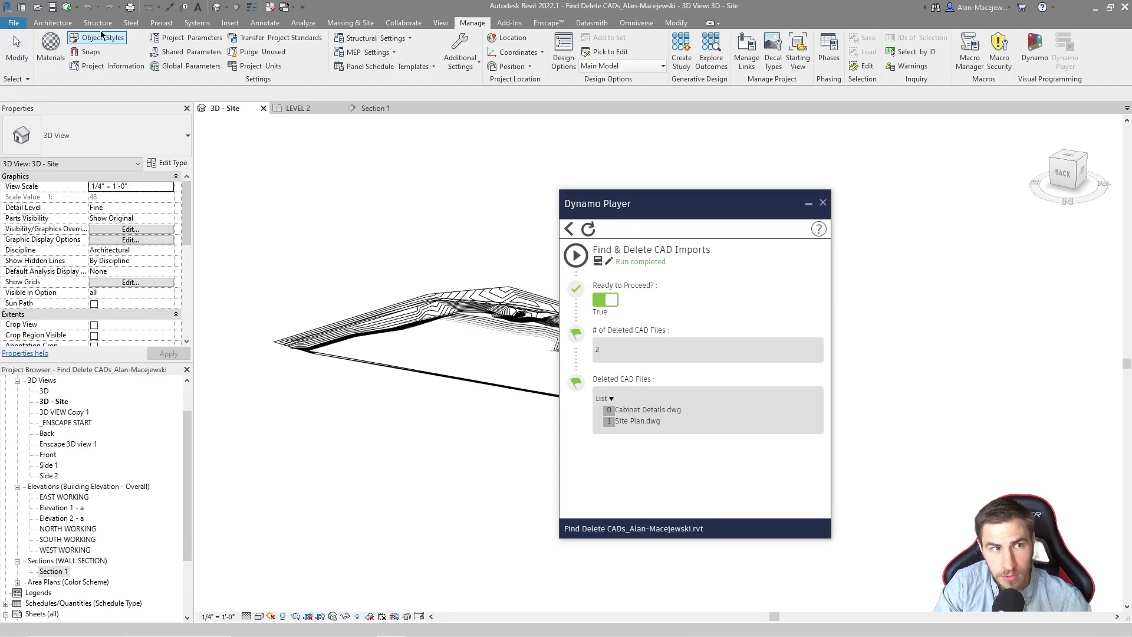
left_click_drag(699, 195, 477, 207)
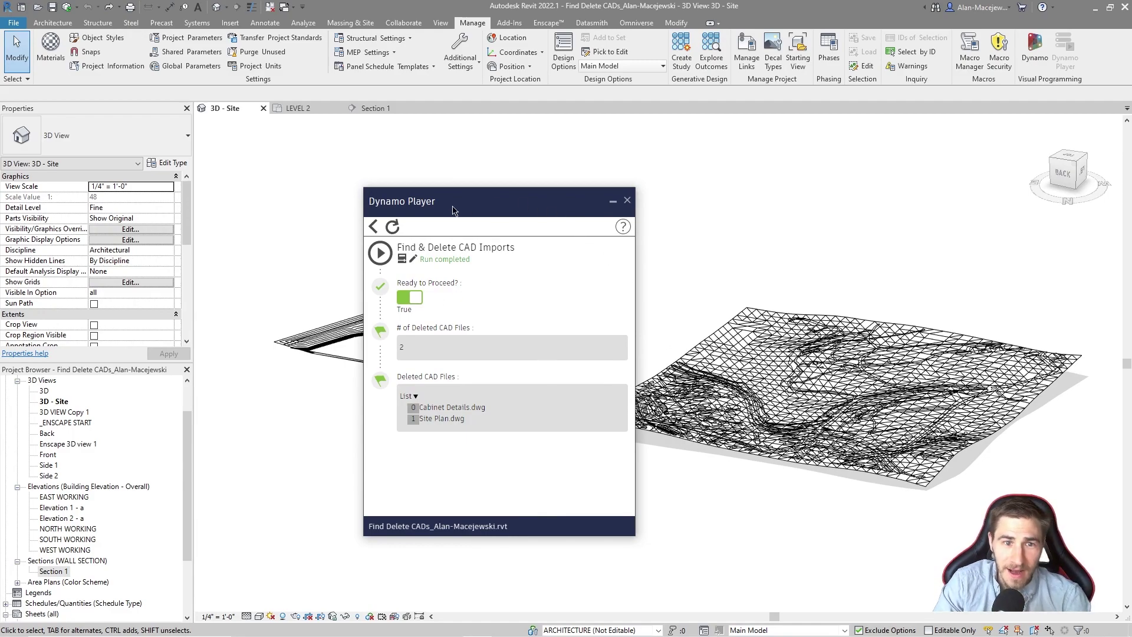
left_click_drag(454, 210, 390, 199)
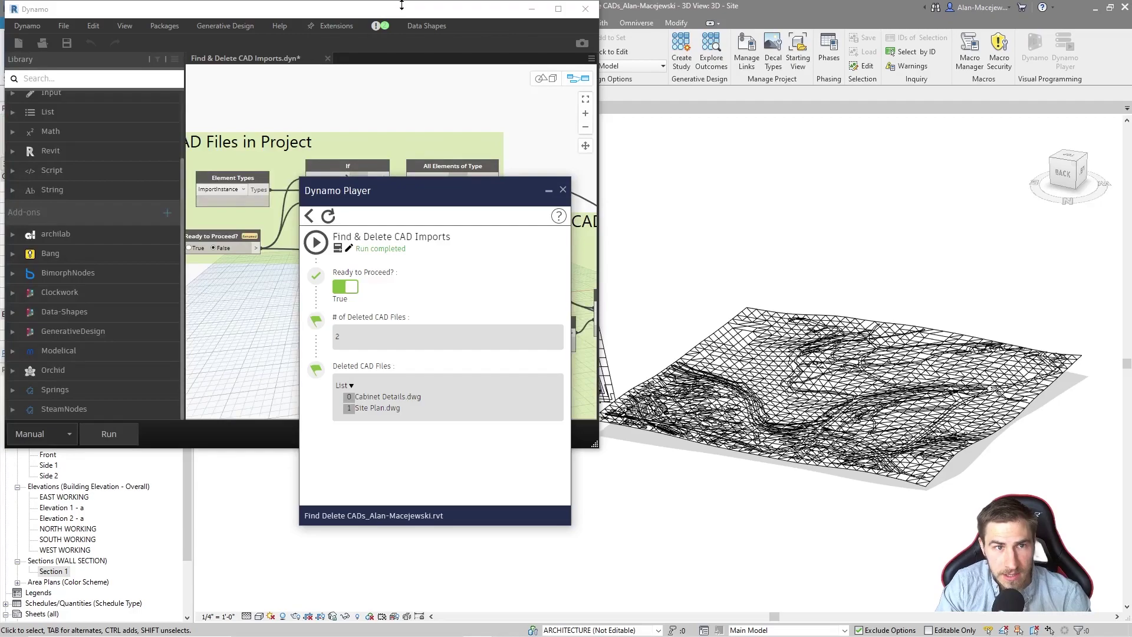
- Maximize Dynamo, minimize Dynamo Player, and pan to the Select CAD Files to Delete group
double_click(395, 11)
left_click(551, 192)
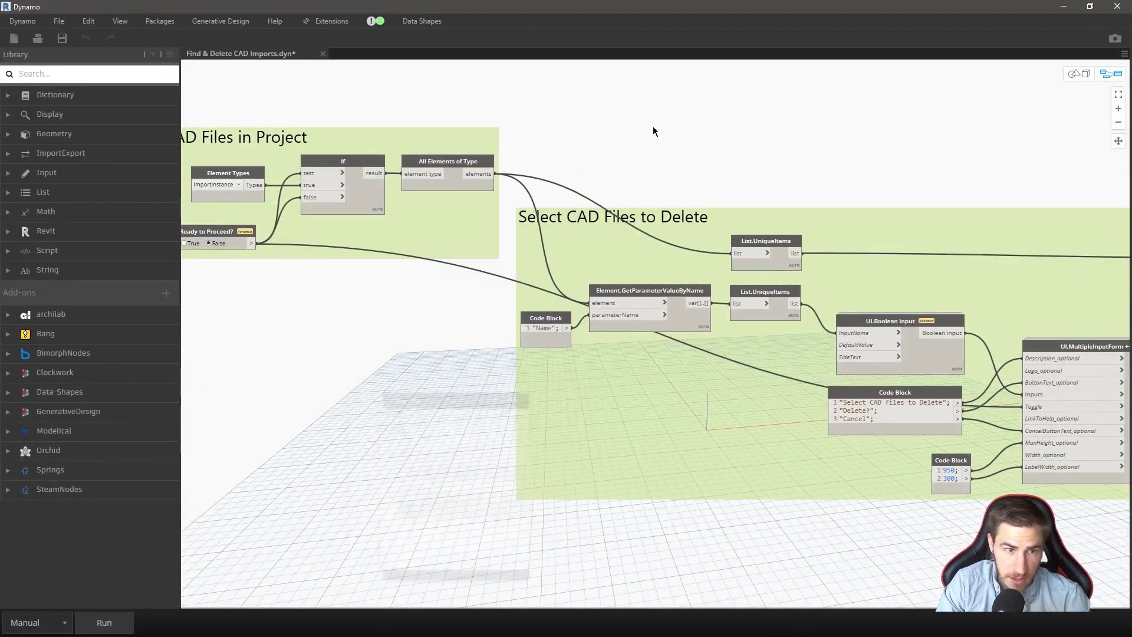
middle_click_drag(652, 132, 814, 202)
scroll(771, 220, "down", 2)
scroll(752, 203, "up", 2)
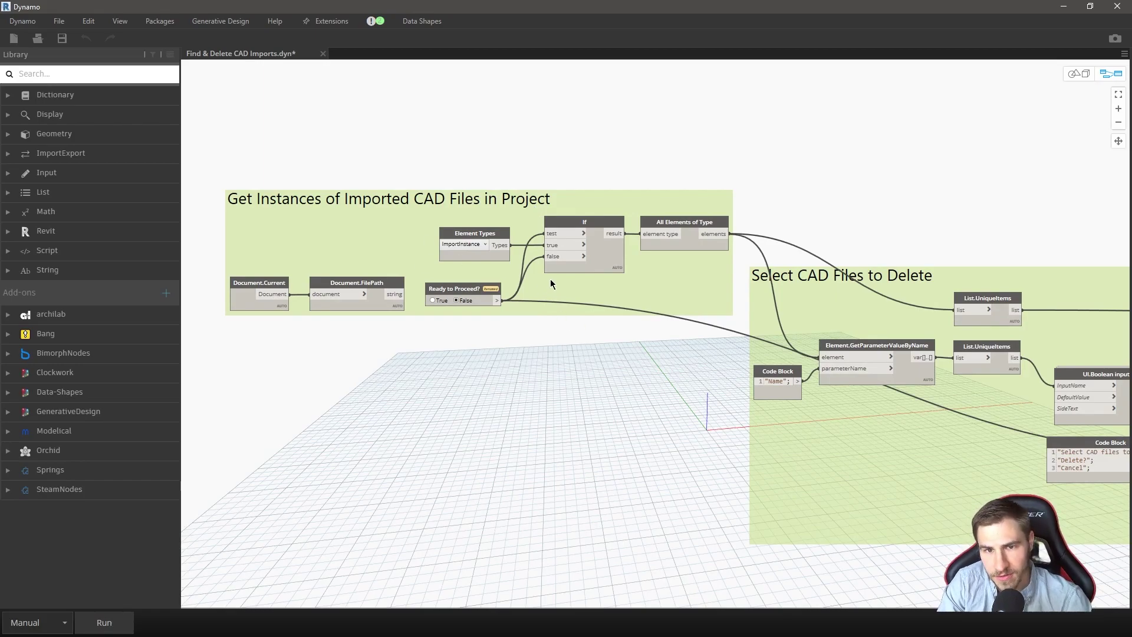
scroll(644, 303, "down", 1)
middle_click_drag(645, 303, 484, 292)
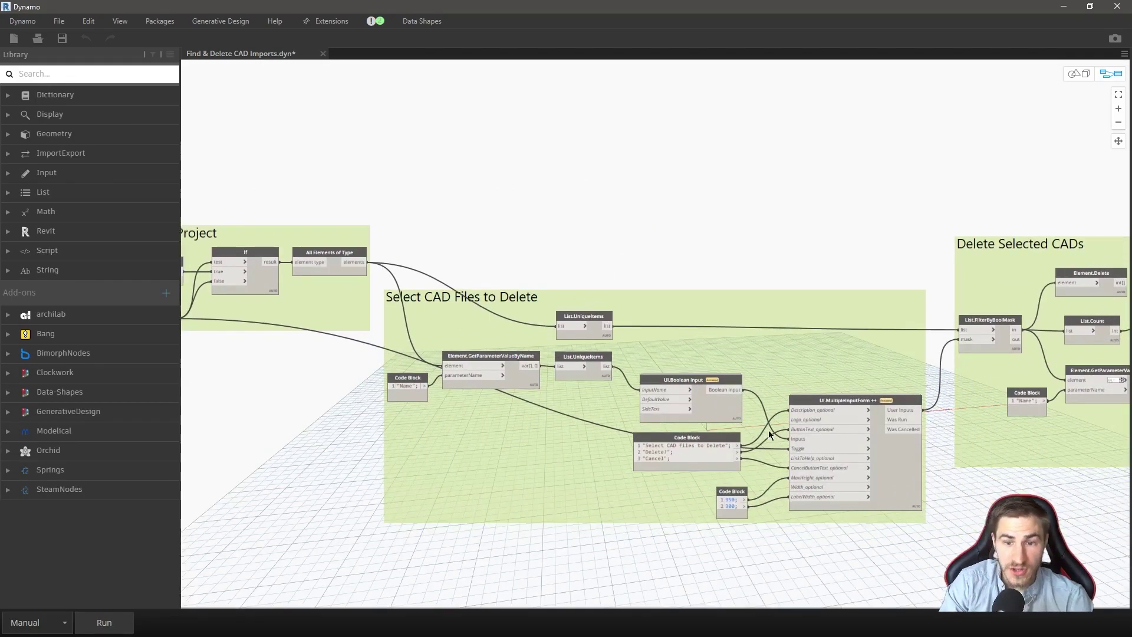
scroll(808, 305, "up", 1)
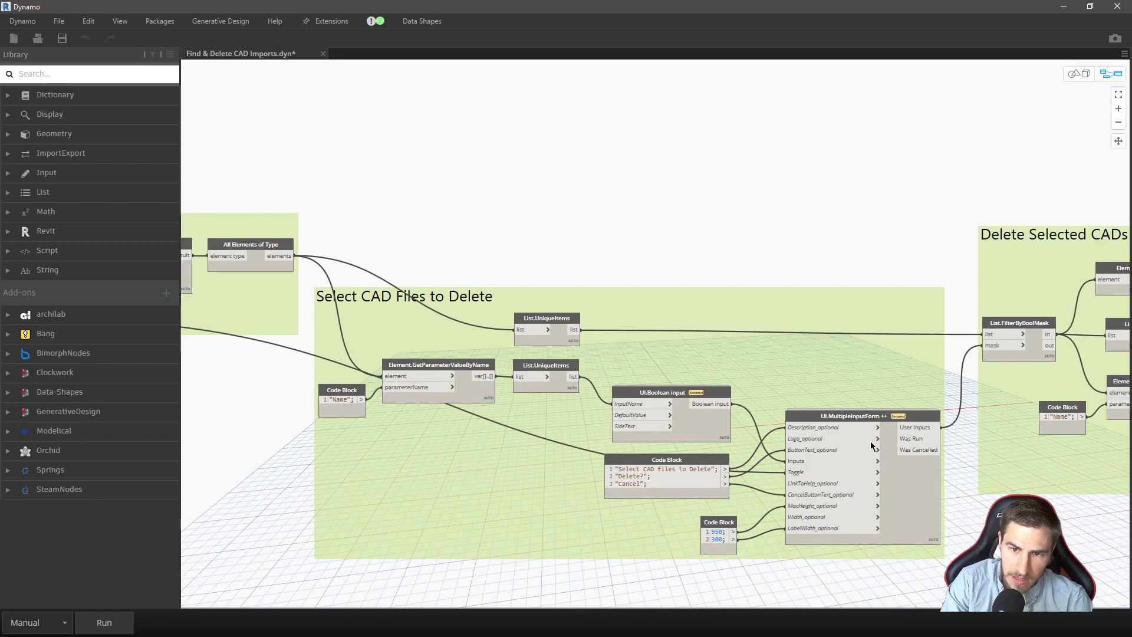
- Inspect the UI.MultipleInputForm++ output, then select and deselect the Delete Selected CADs group
left_click(897, 496)
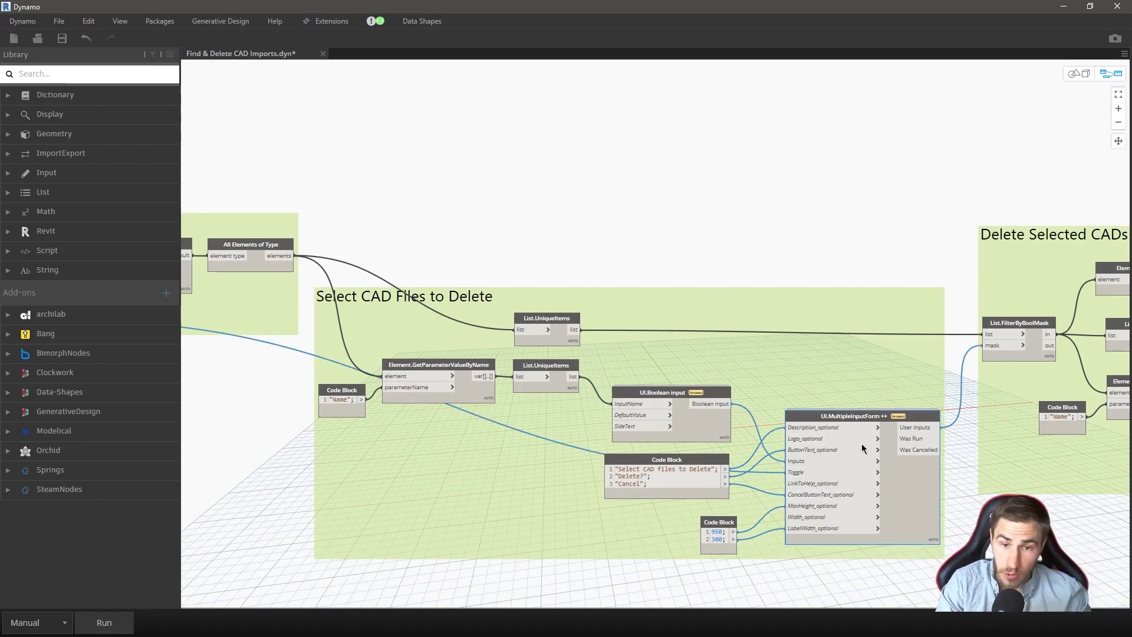
scroll(687, 271, "down", 1)
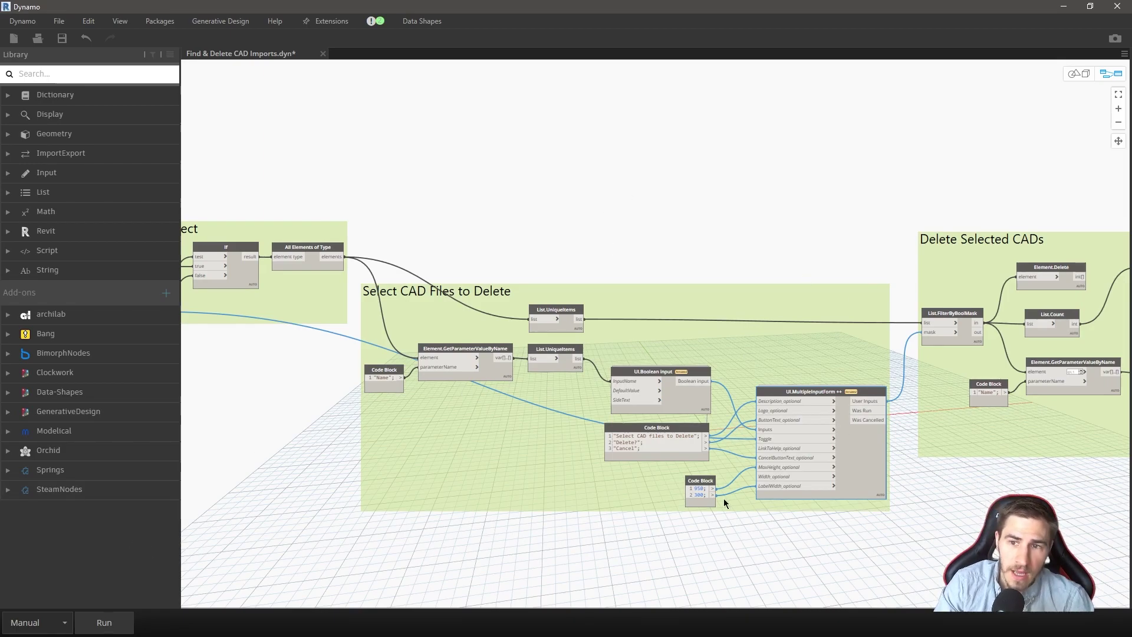
middle_click_drag(721, 497, 565, 521)
middle_click_drag(751, 564, 537, 569)
left_click(699, 480)
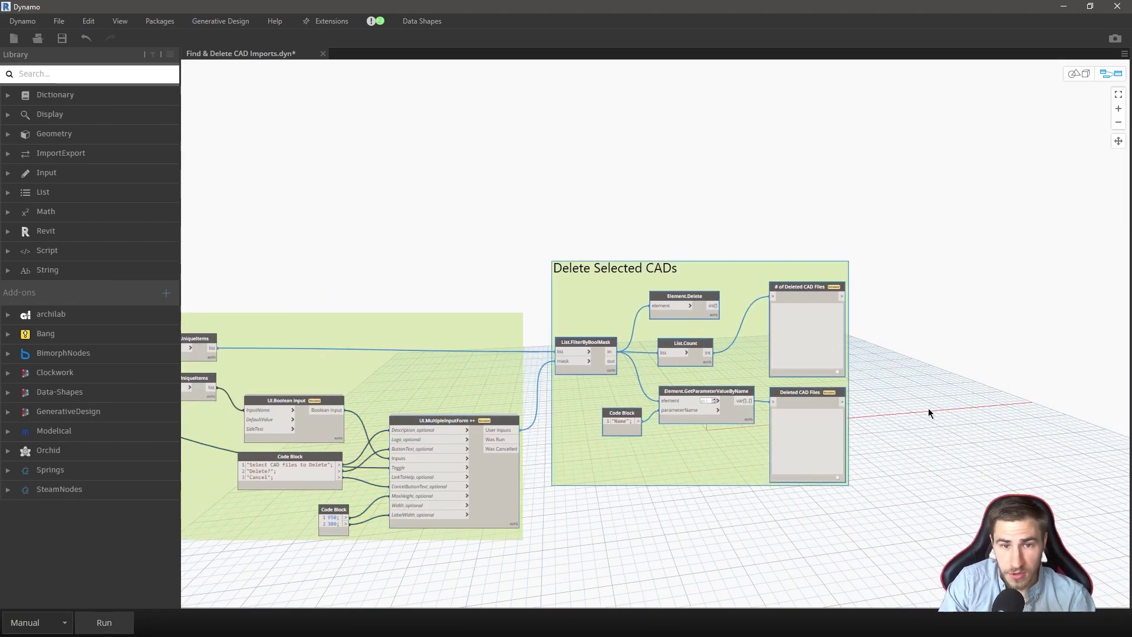
left_click(913, 417)
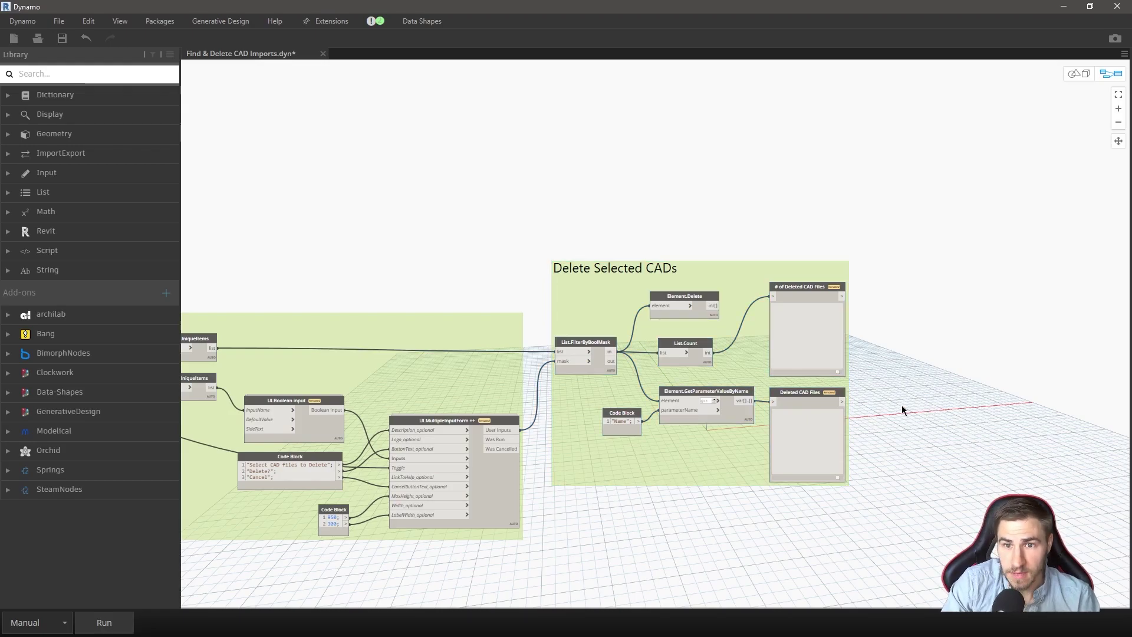
- Pan back to the Select CAD Files to Delete group and its All Elements of Type node
scroll(837, 402, "down", 2)
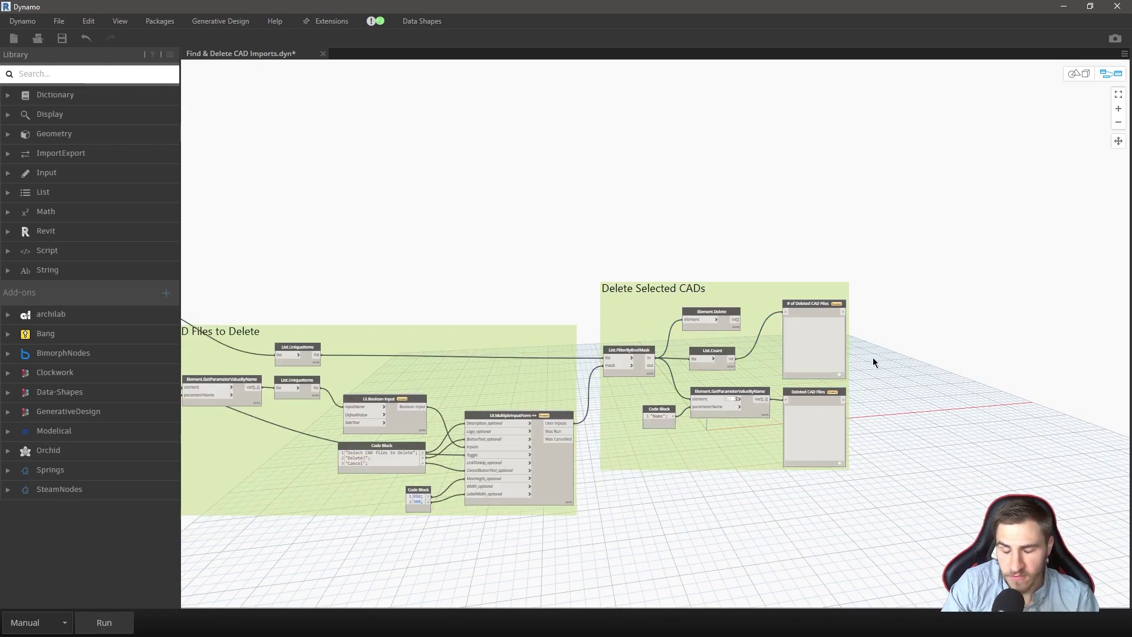
middle_click_drag(873, 357, 965, 341)
middle_click_drag(640, 279, 699, 289)
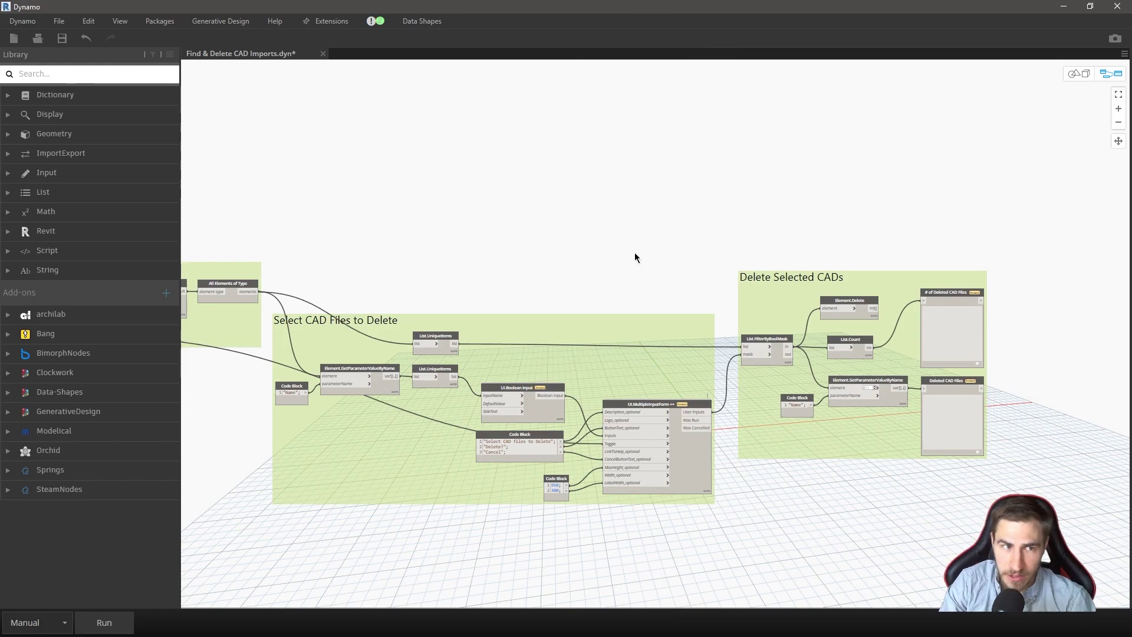
middle_click_drag(635, 257, 710, 259)
middle_click_drag(356, 213, 349, 165)
scroll(269, 338, "up", 2)
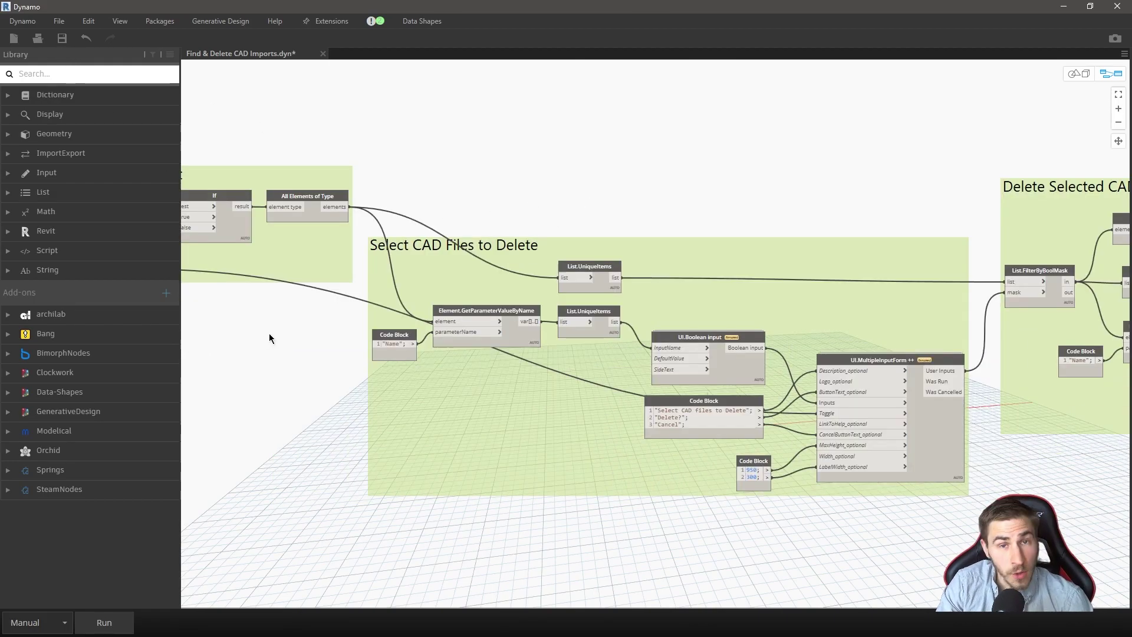
scroll(271, 338, "down", 2)
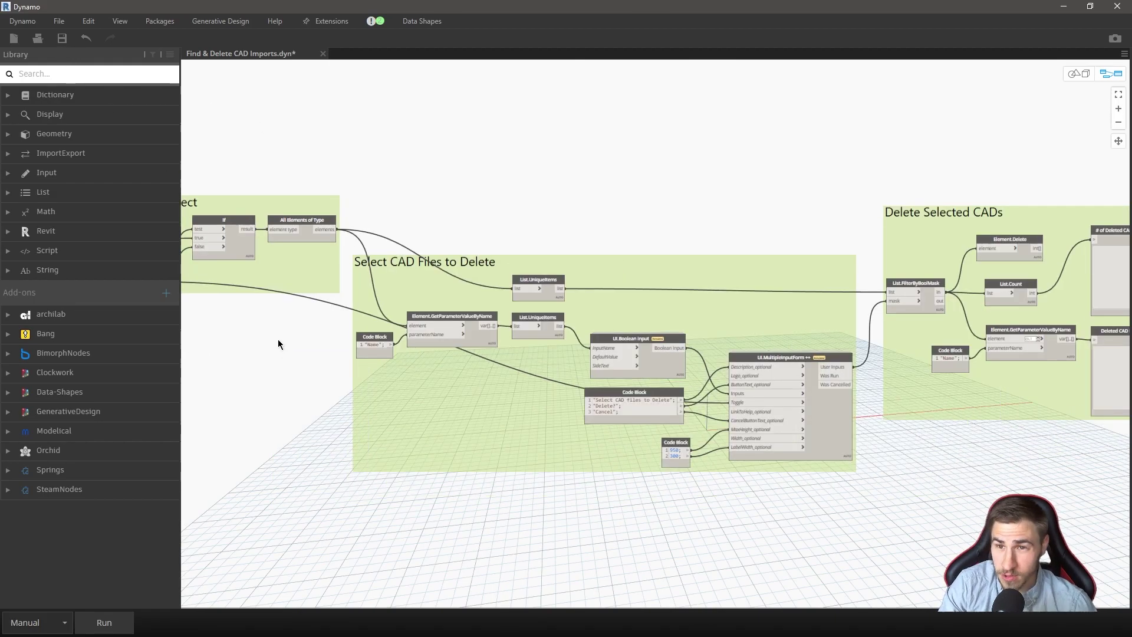
left_click(1072, 10)
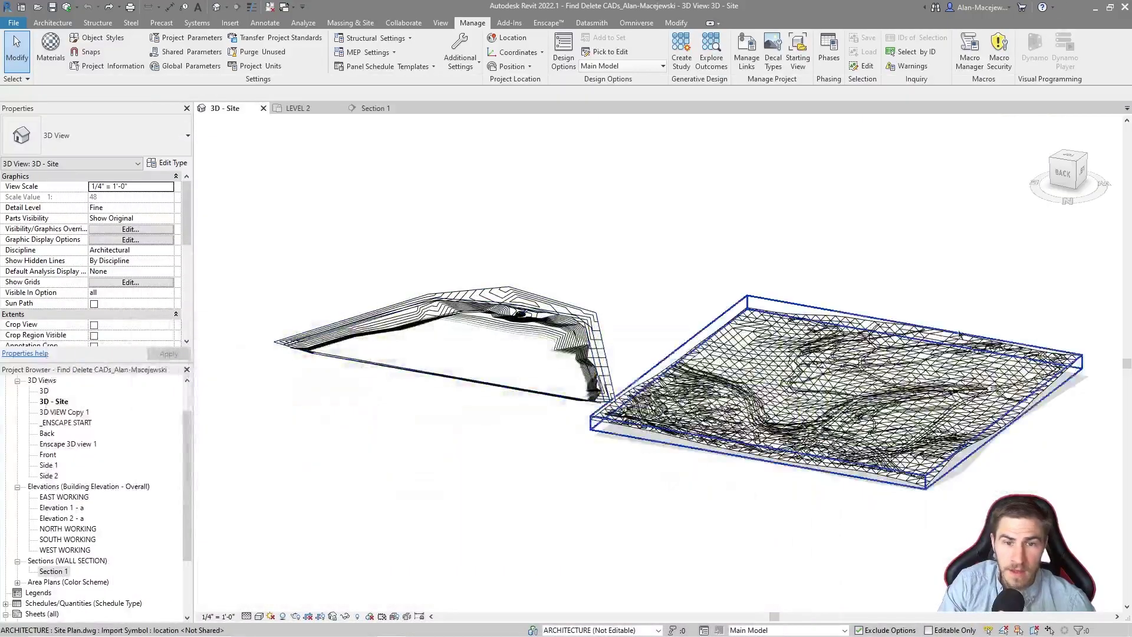